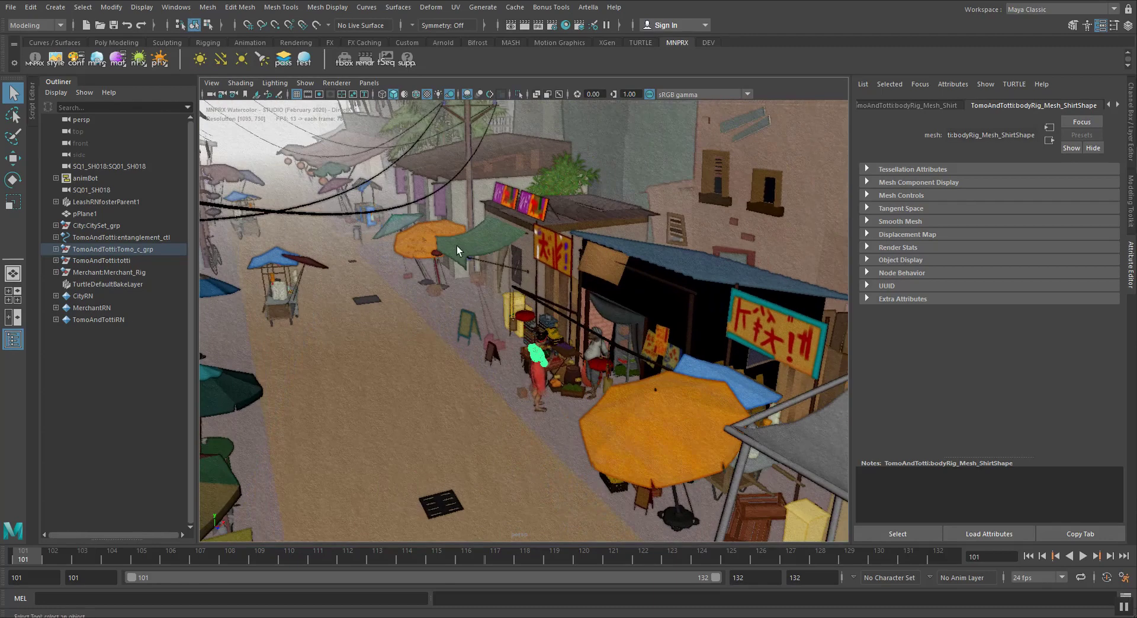
Step: Examine the street set from several viewpoints, from the vendor stalls to the distant temple building, picking the sidewalk mesh on the way
middle_click_drag(397, 236, 511, 443, "alt")
middle_click_drag(288, 237, 419, 400, "alt")
right_click_drag(238, 181, 633, 215, "alt")
middle_click_drag(294, 193, 676, 493, "alt")
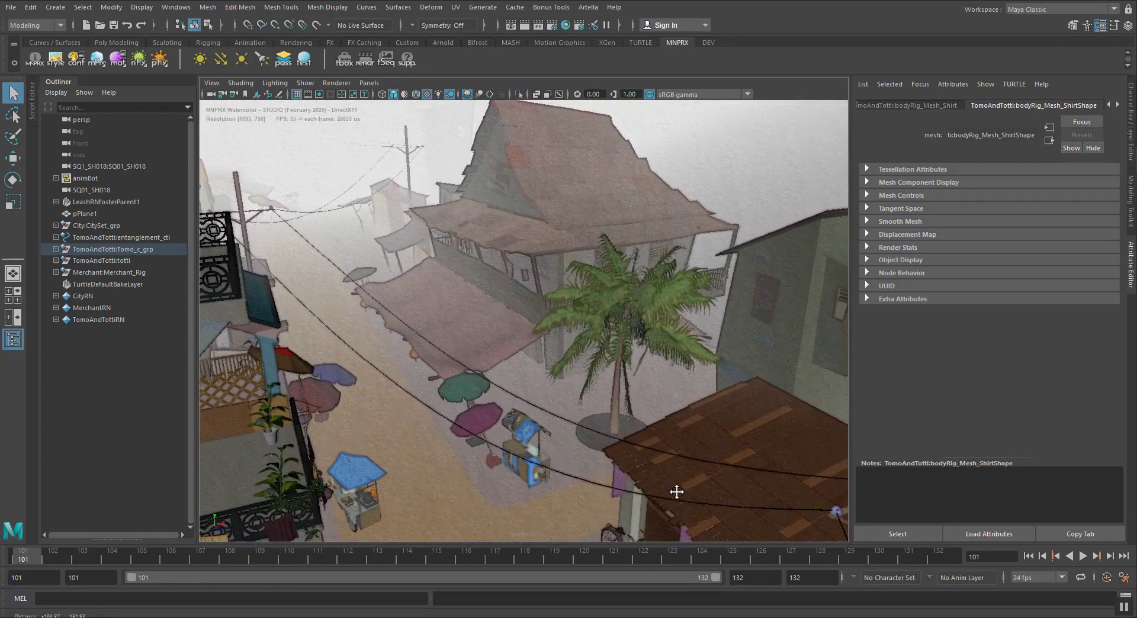
right_click_drag(340, 251, 362, 291, "alt")
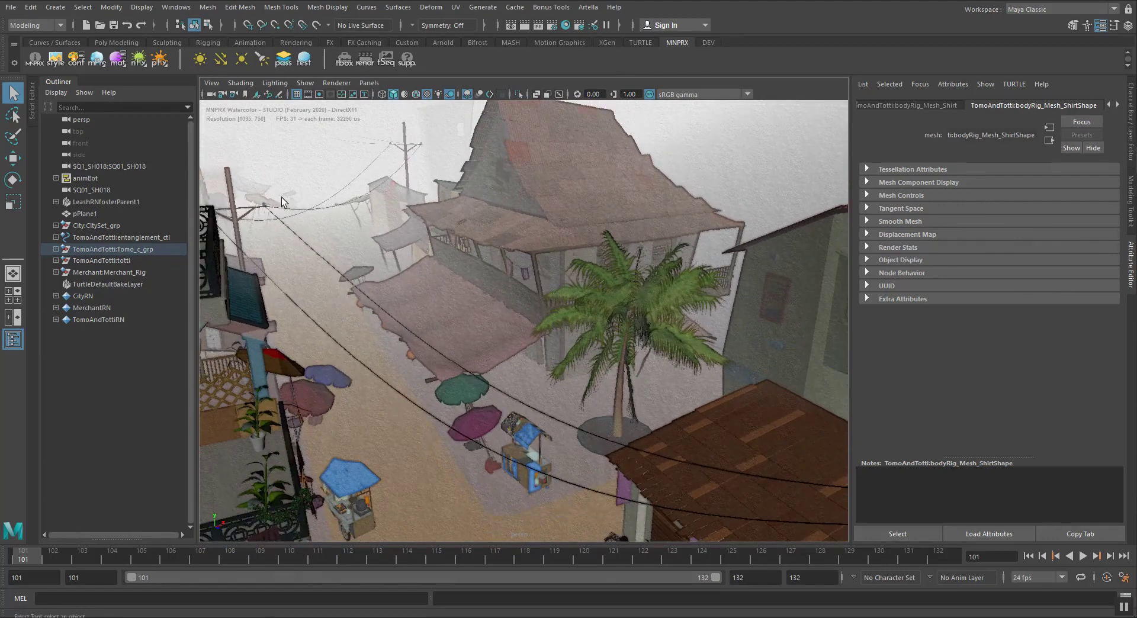
left_click(290, 162)
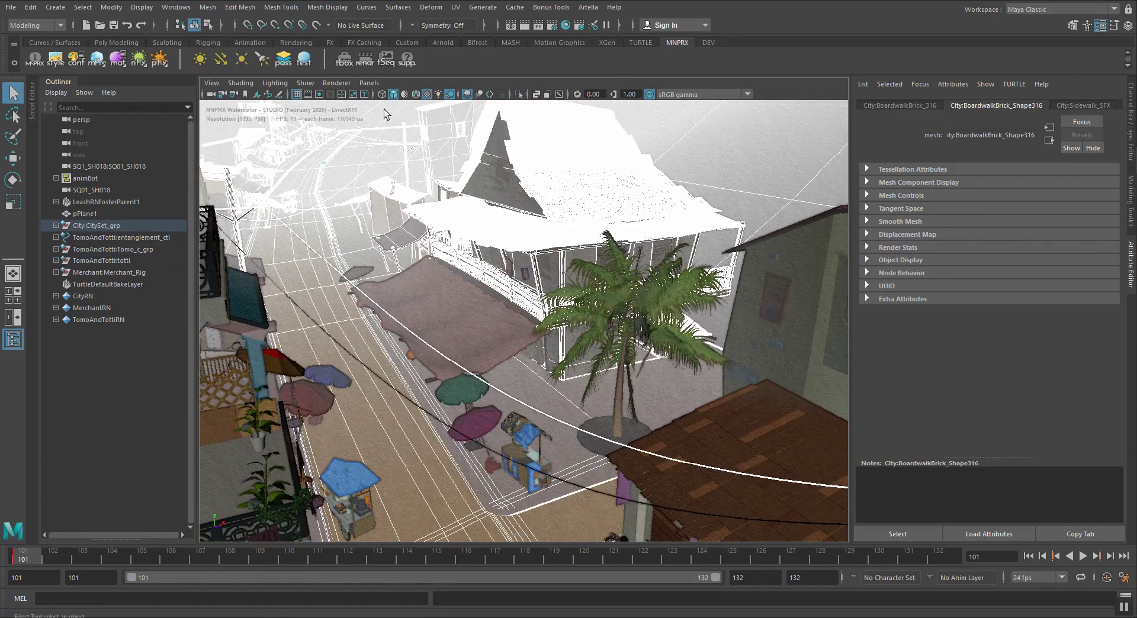
right_click_drag(483, 326, 273, 106, "alt")
middle_click_drag(576, 418, 376, 186, "alt")
right_click_drag(468, 354, 573, 461, "alt")
middle_click_drag(521, 436, 483, 362, "alt")
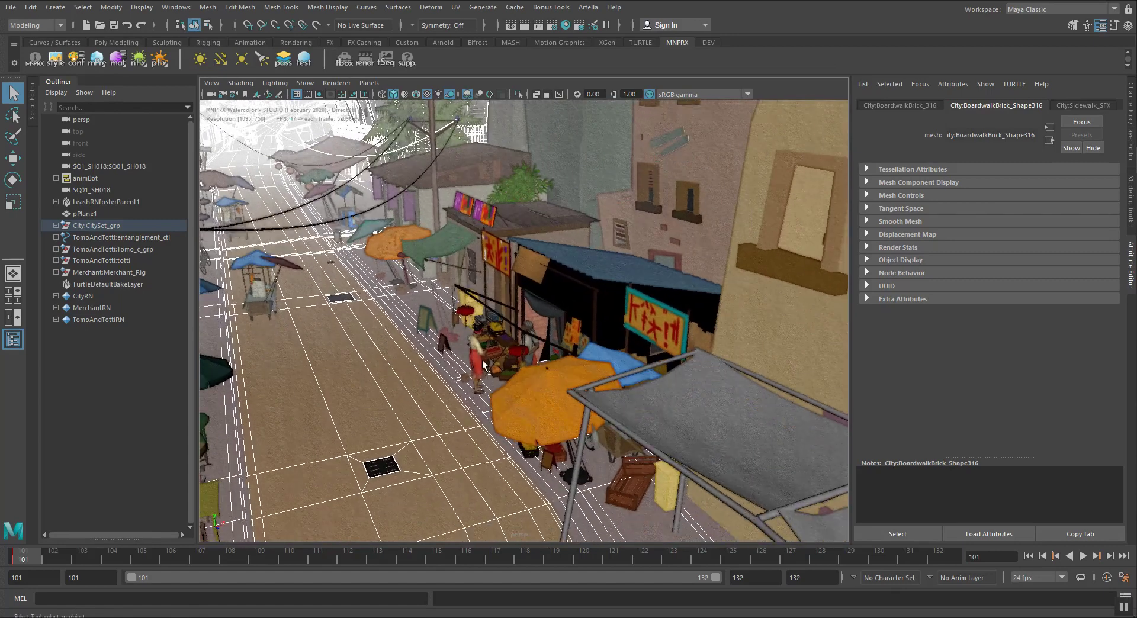
Step: Select the shirt of the woman in the red skirt, frame it, and inspect her and the merchant at the stall
left_click(484, 362)
key("f")
mouse_move(485, 351)
left_mouse_down("alt")
mouse_move(441, 374)
mouse_move(497, 368)
left_mouse_up("alt")
right_click_drag(536, 409, 487, 362, "alt")
left_click_drag(520, 360, 471, 351, "alt")
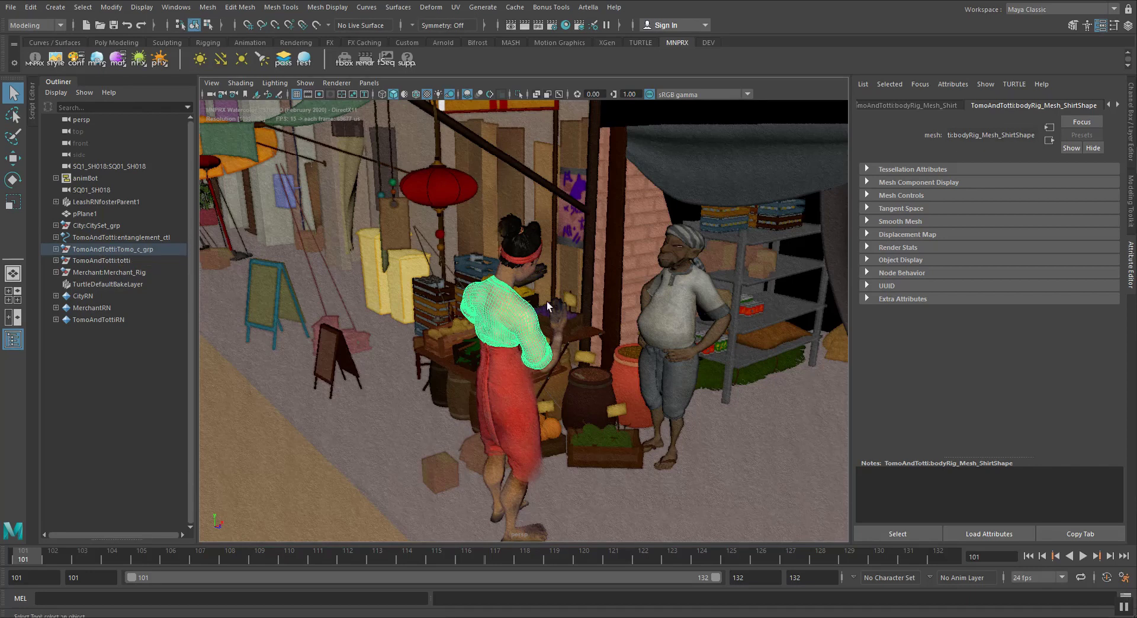
left_click_drag(546, 301, 505, 275, "alt")
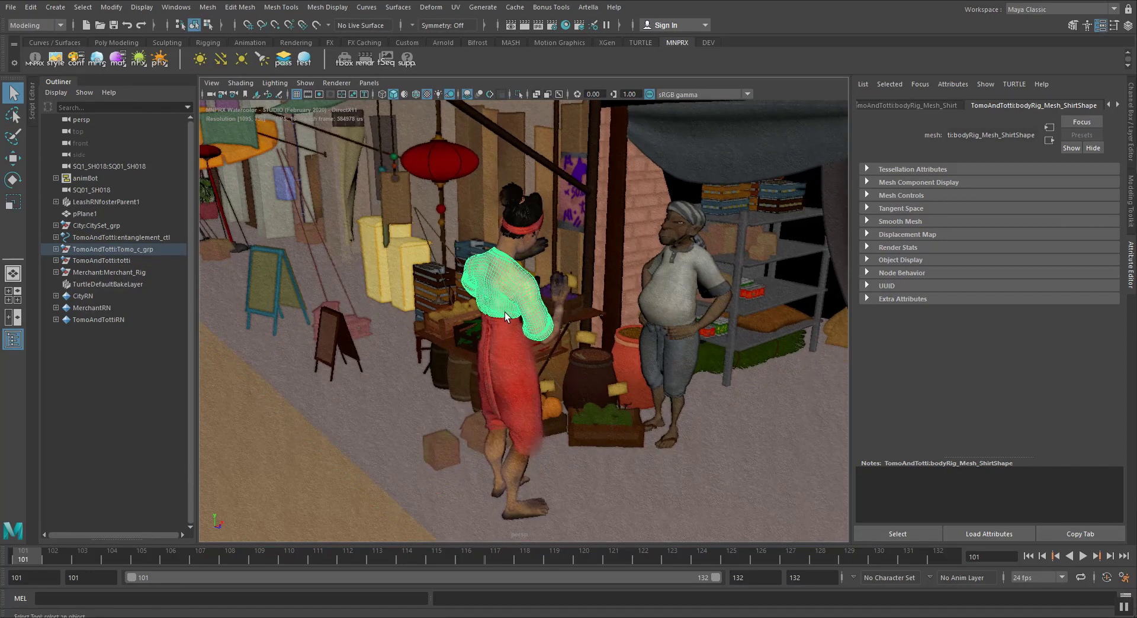
scroll(505, 311, "down", 3)
middle_click_drag(442, 312, 495, 339, "alt")
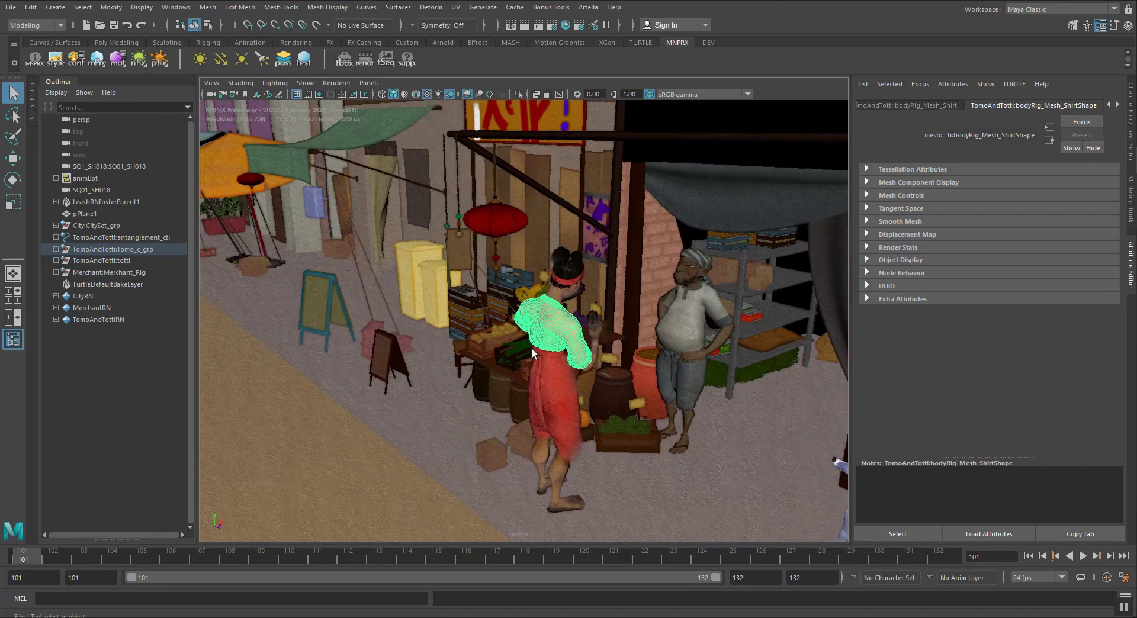
Step: Select the sidewalk, show its material attributes, and check the City namespace in its name and its shader settings
left_click(438, 343)
left_click(118, 60)
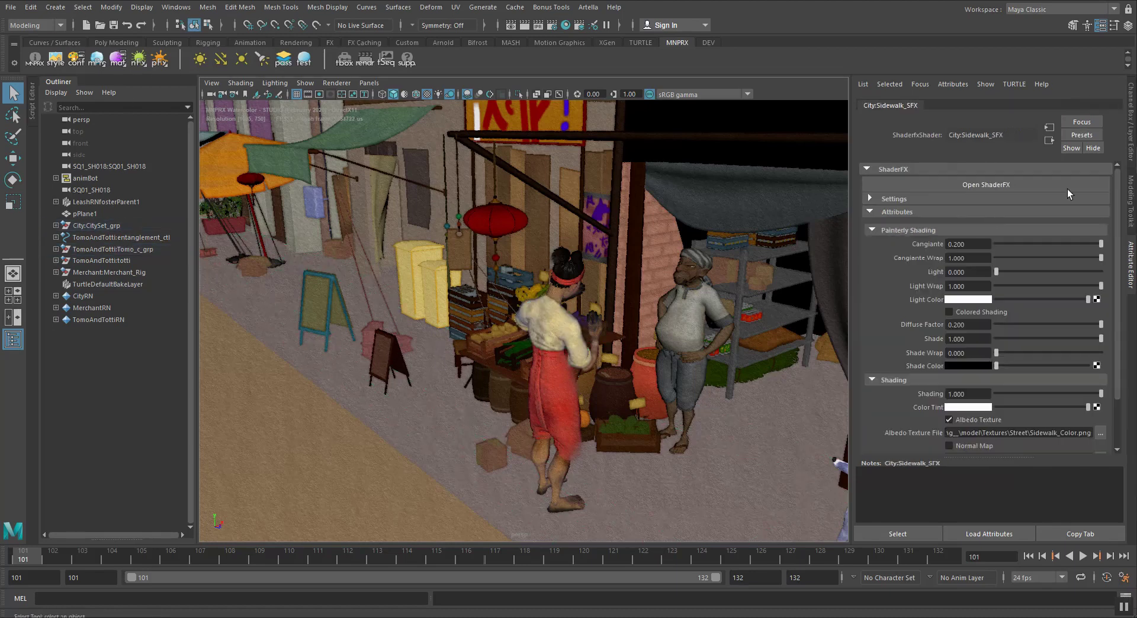
double_click(955, 133)
left_click(897, 200)
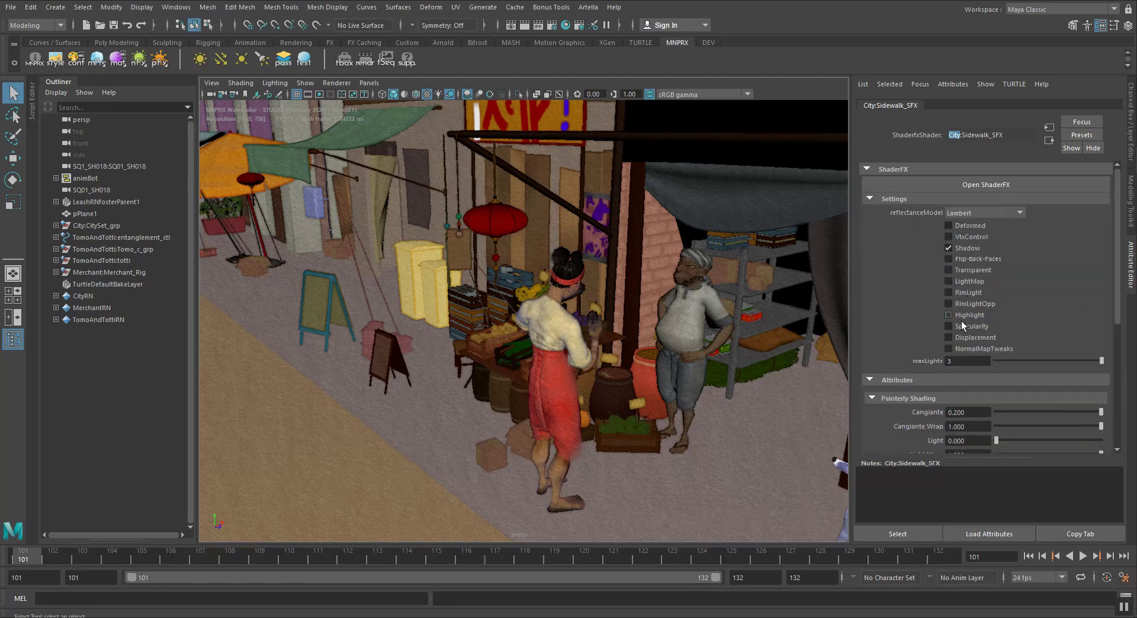
left_click(870, 199)
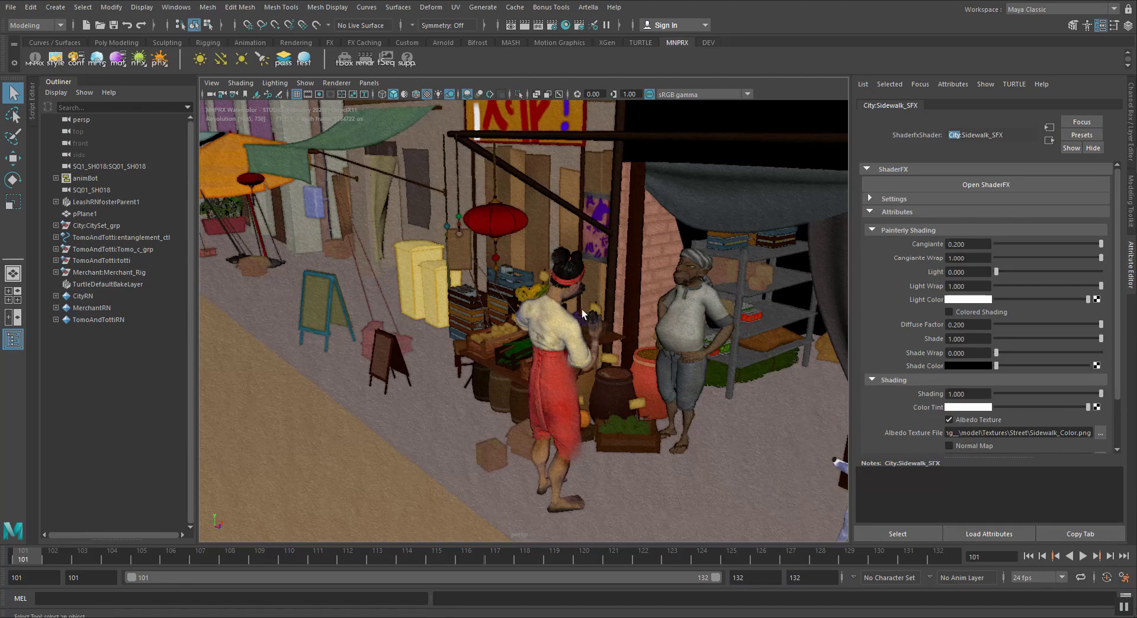
Step: Select the front yellow bin beside the stall and open the mnprFX window with its vertex-space painting controls
middle_click_drag(592, 327, 567, 320, "alt")
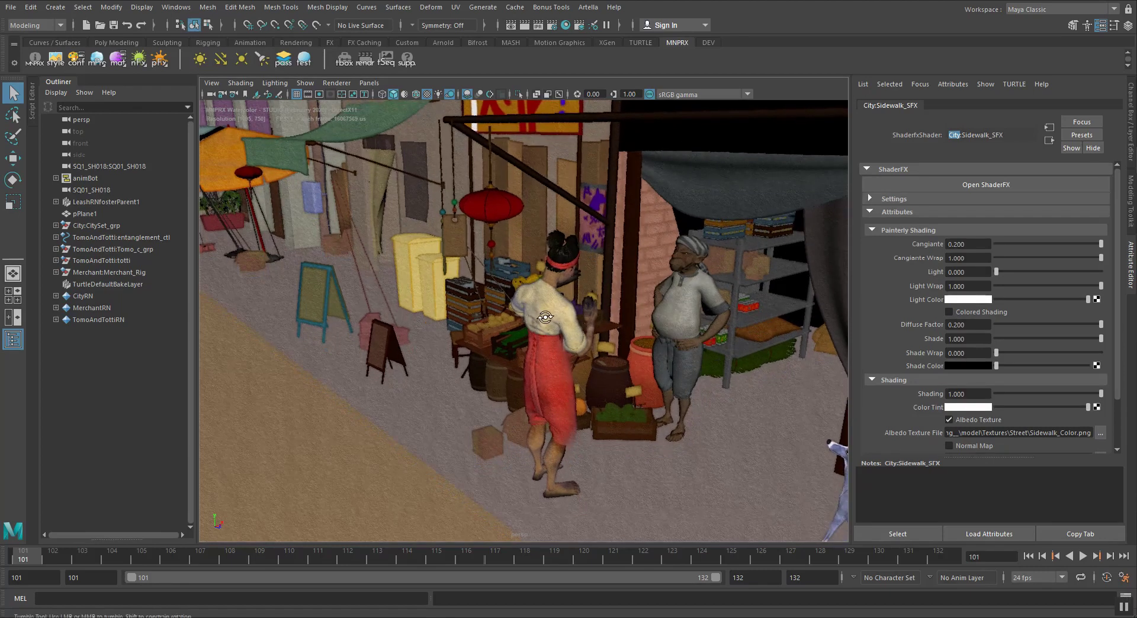
left_click_drag(568, 320, 554, 321, "alt")
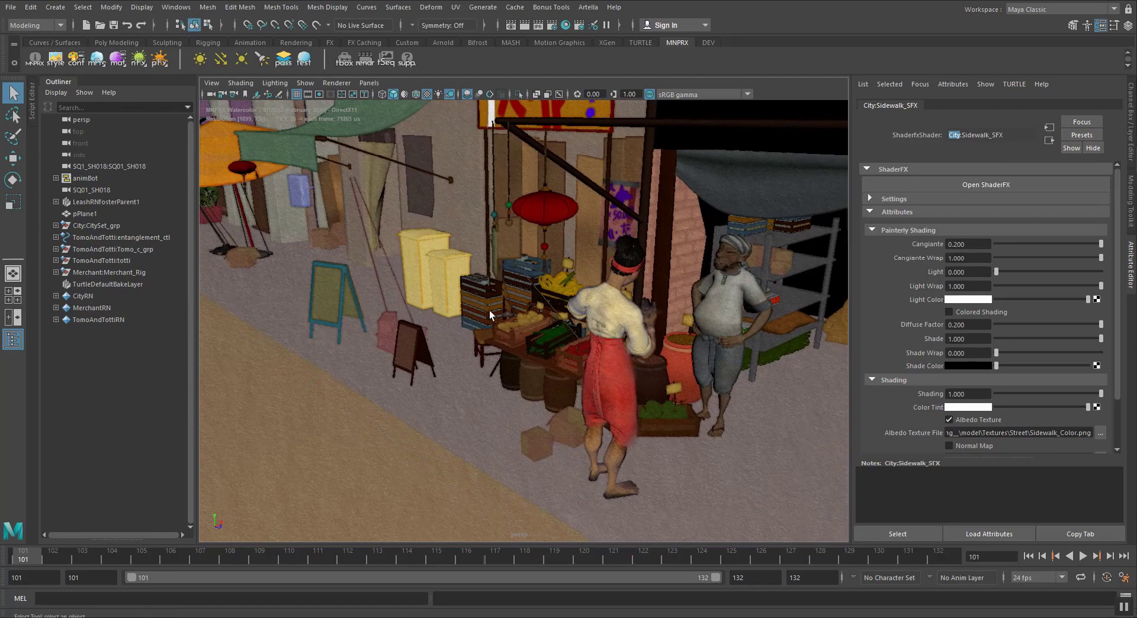
left_click(446, 269)
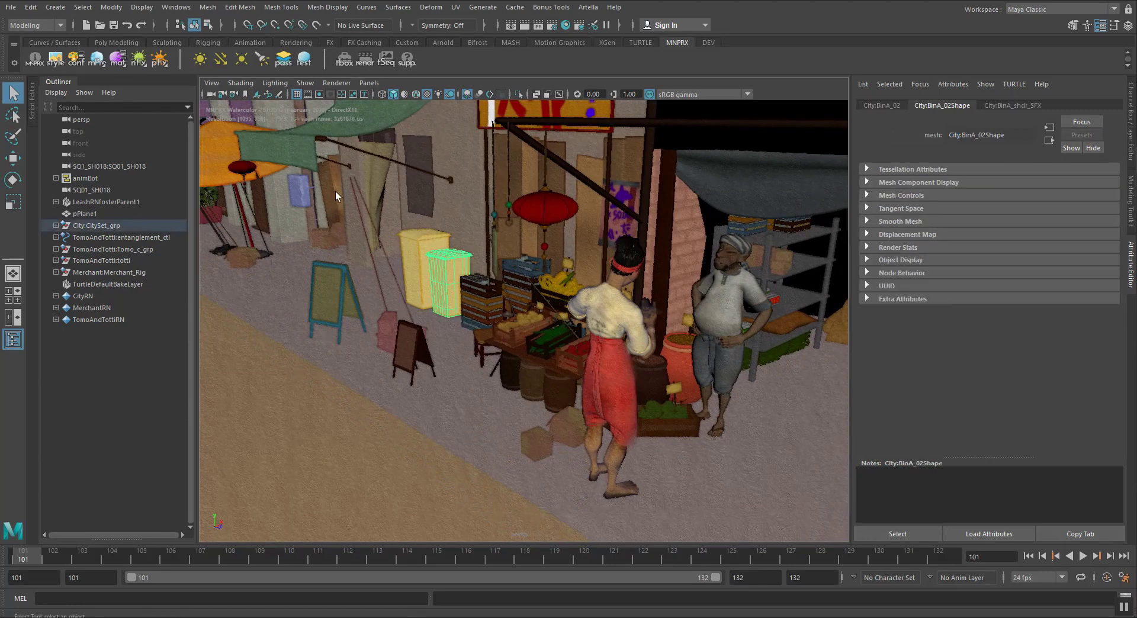
left_click(161, 59)
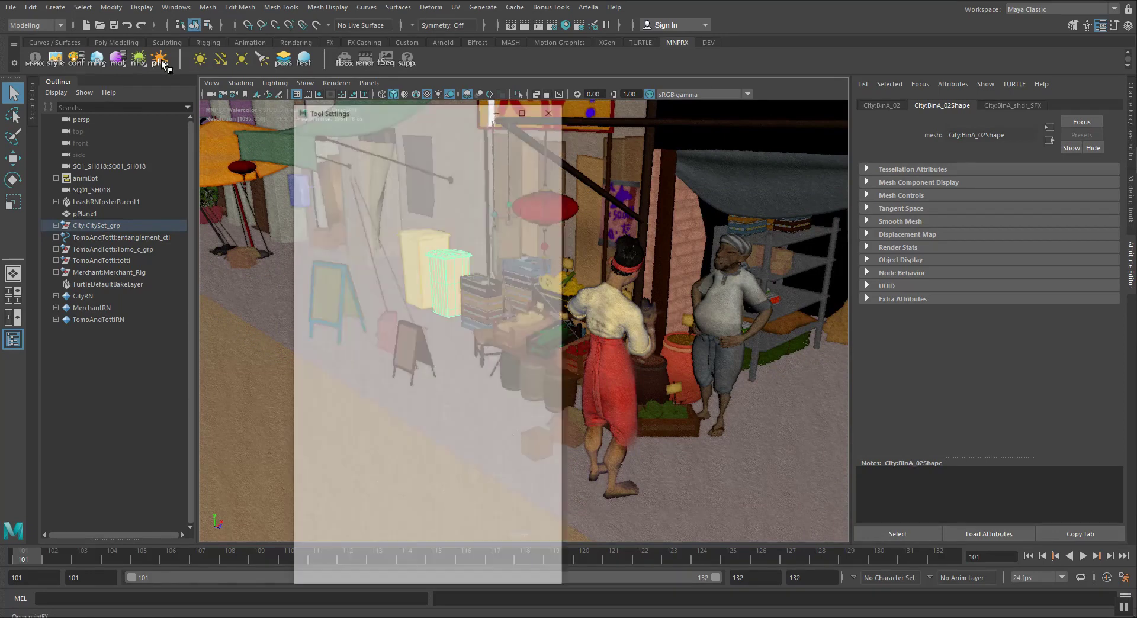
left_click(551, 108)
left_click_drag(130, 59, 190, 54)
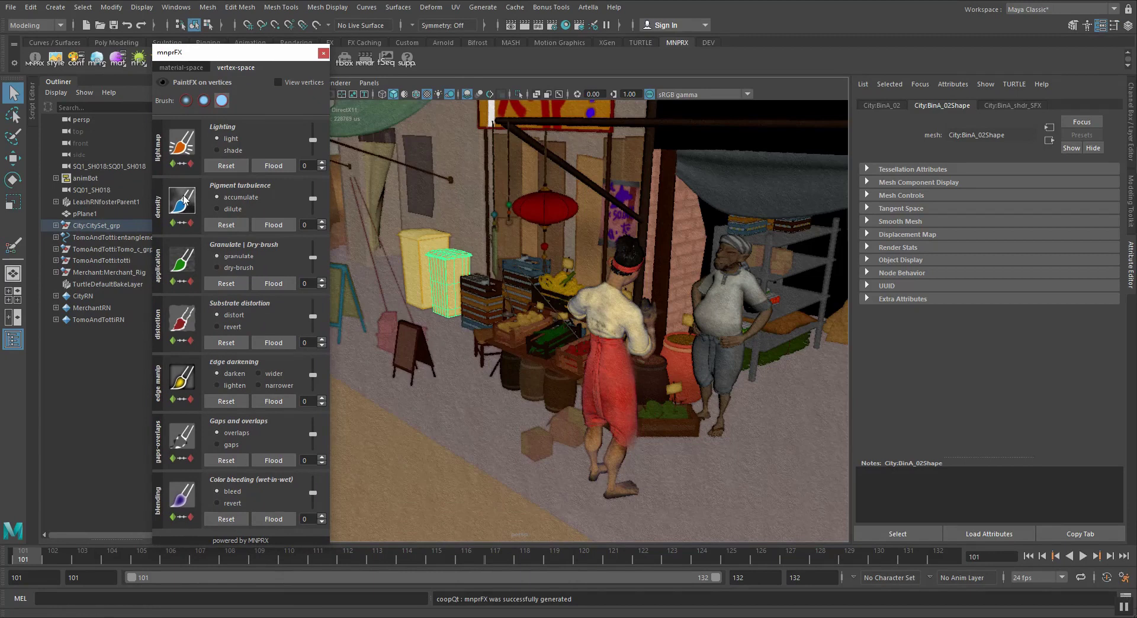
Step: Start the pigment density brush in accumulate mode on the bin, convert all referenced materials to local ones, and return to selection mode
left_click(185, 201)
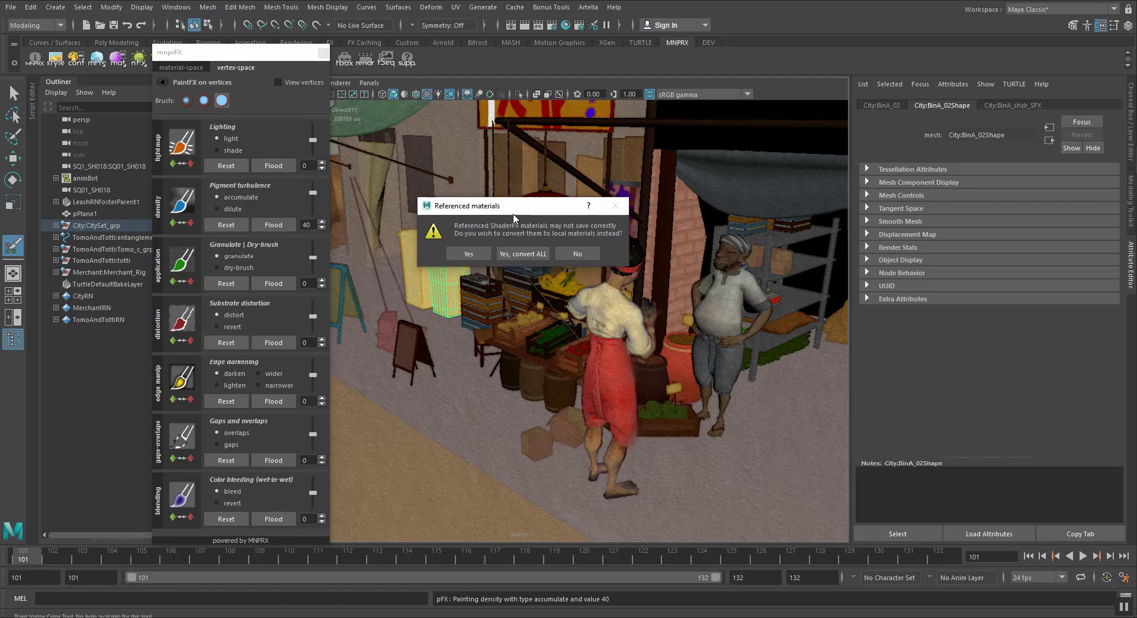
left_click_drag(513, 212, 576, 224)
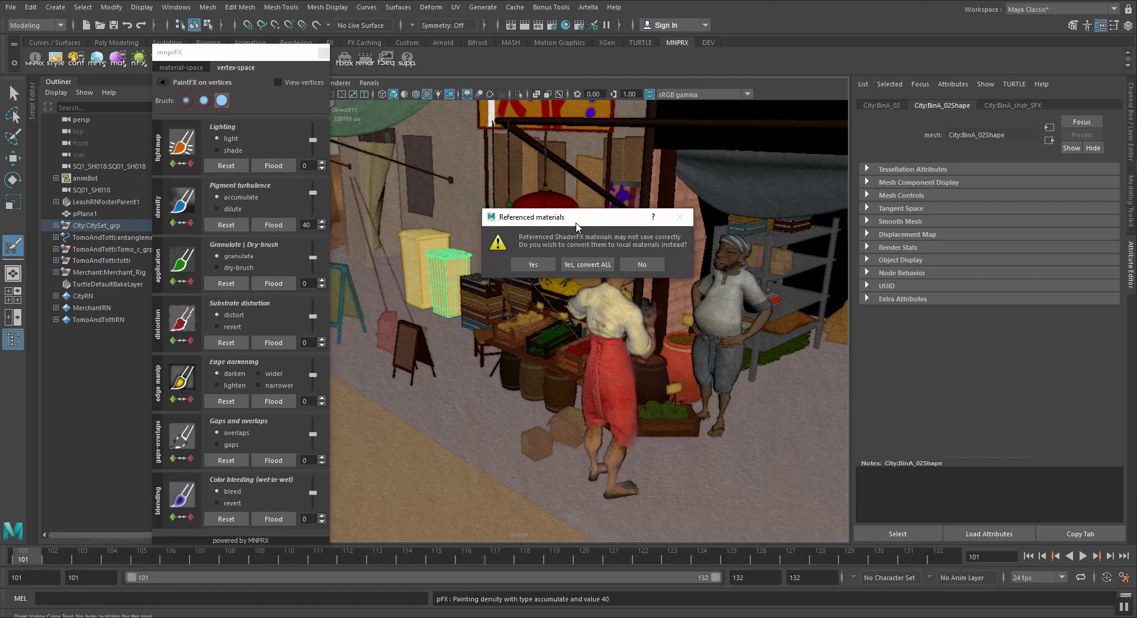
left_click(584, 267)
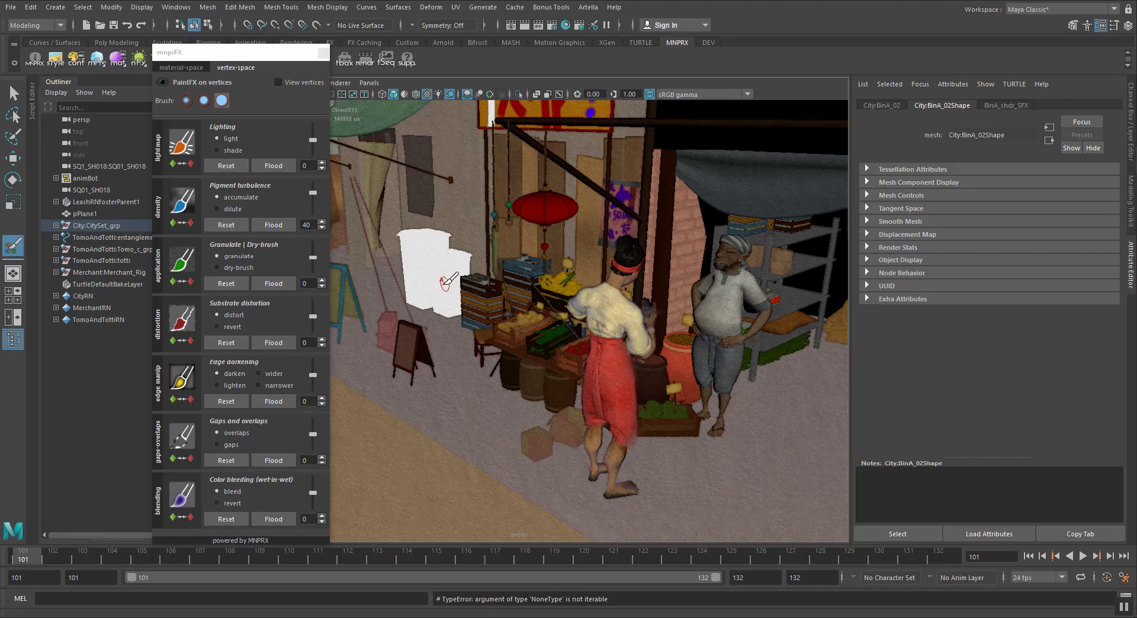
key("q")
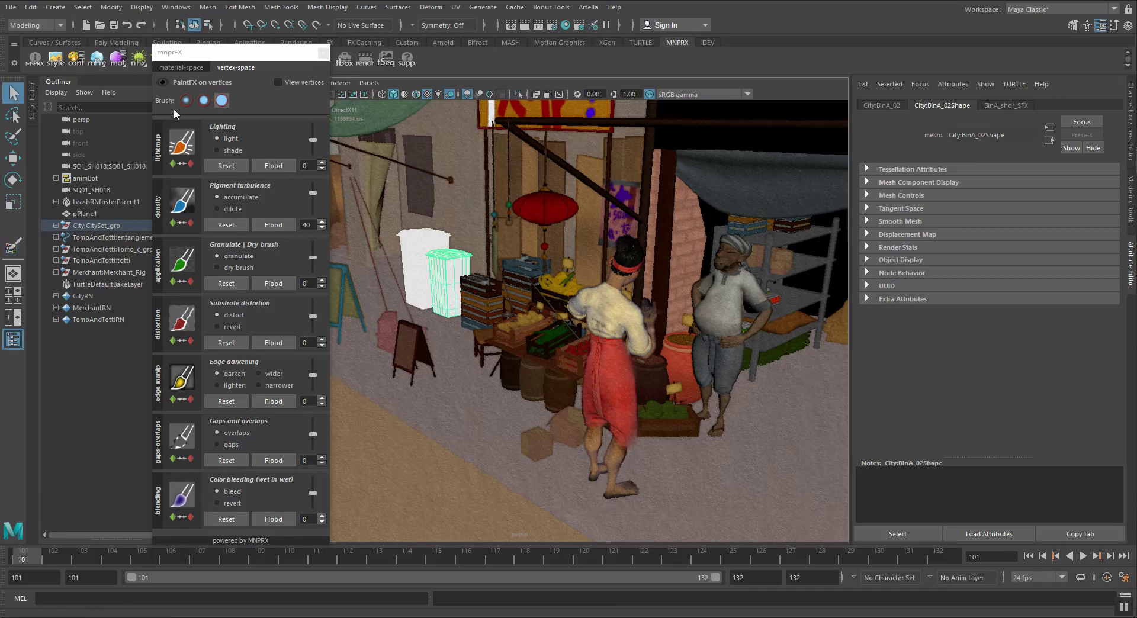
Step: Show the selected bin's material attributes and check that the material name has no namespace
left_click(118, 58)
double_click(1004, 136)
left_click(1003, 136)
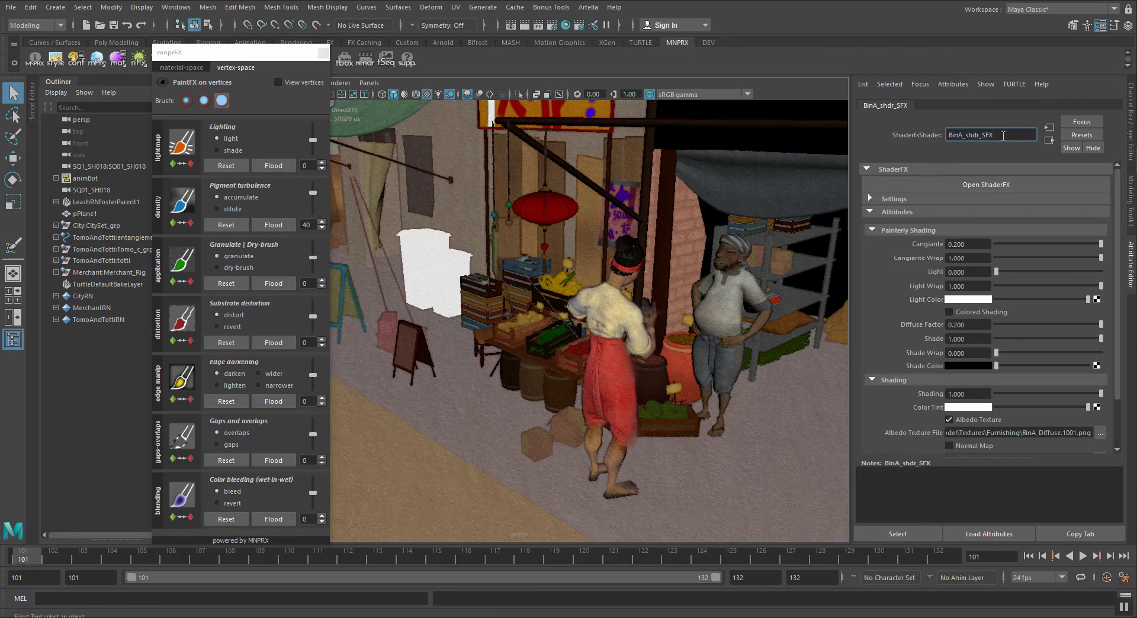
double_click(1004, 136)
mouse_move(477, 280)
middle_mouse_down("alt")
mouse_move(487, 281)
mouse_move(461, 267)
mouse_move(465, 275)
middle_mouse_up("alt")
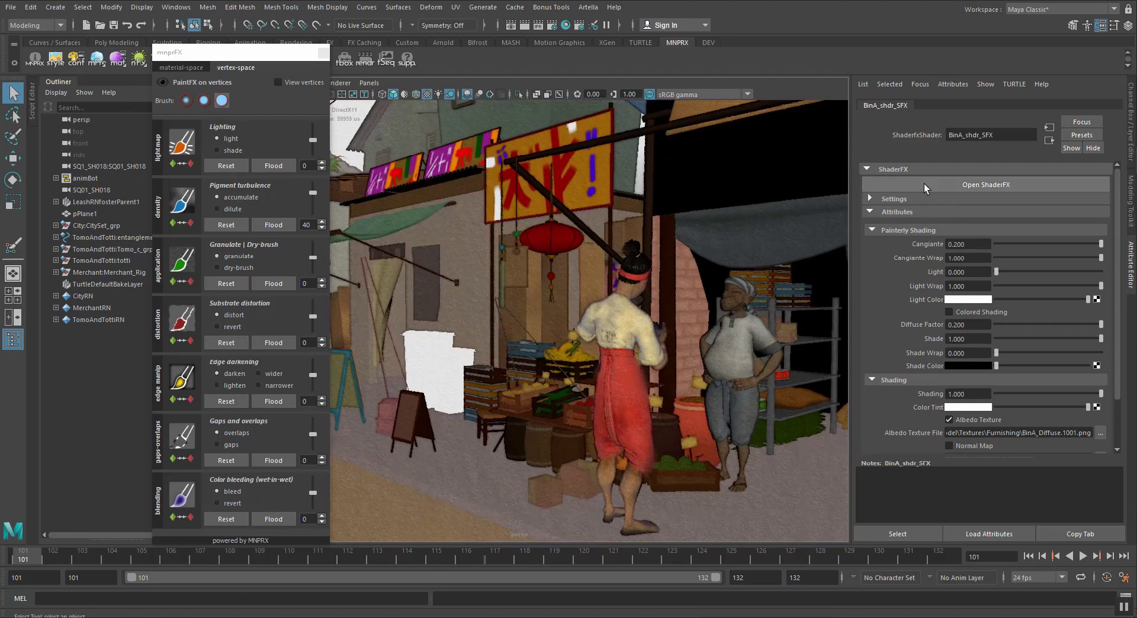
Step: Open the bin material's ShaderFX graph, inspect the value of its GraphVersion node, and close the graph
left_click(986, 185)
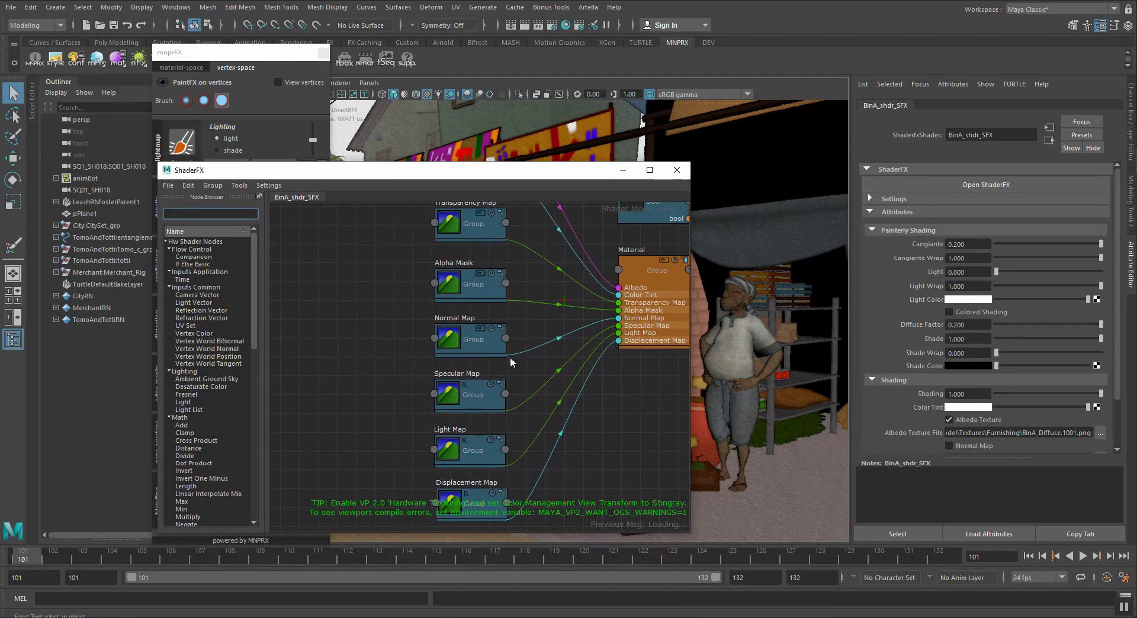
middle_click_drag(581, 256, 397, 413, "alt")
middle_click_drag(455, 304, 440, 347, "alt")
left_click(428, 311)
scroll(429, 311, "up", 4)
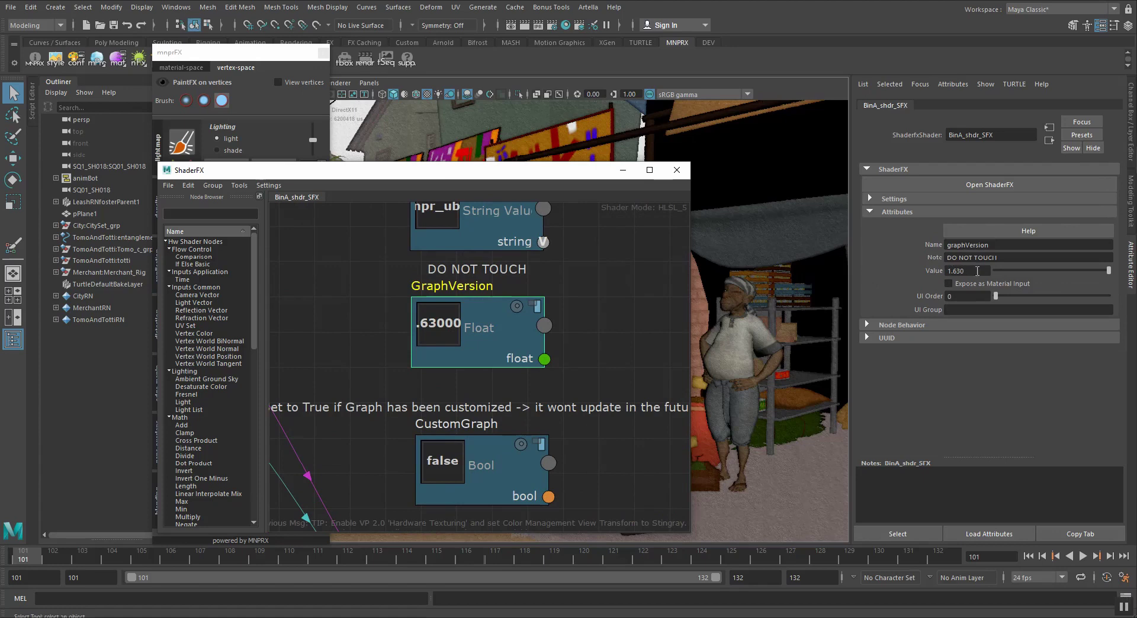
left_click(679, 172)
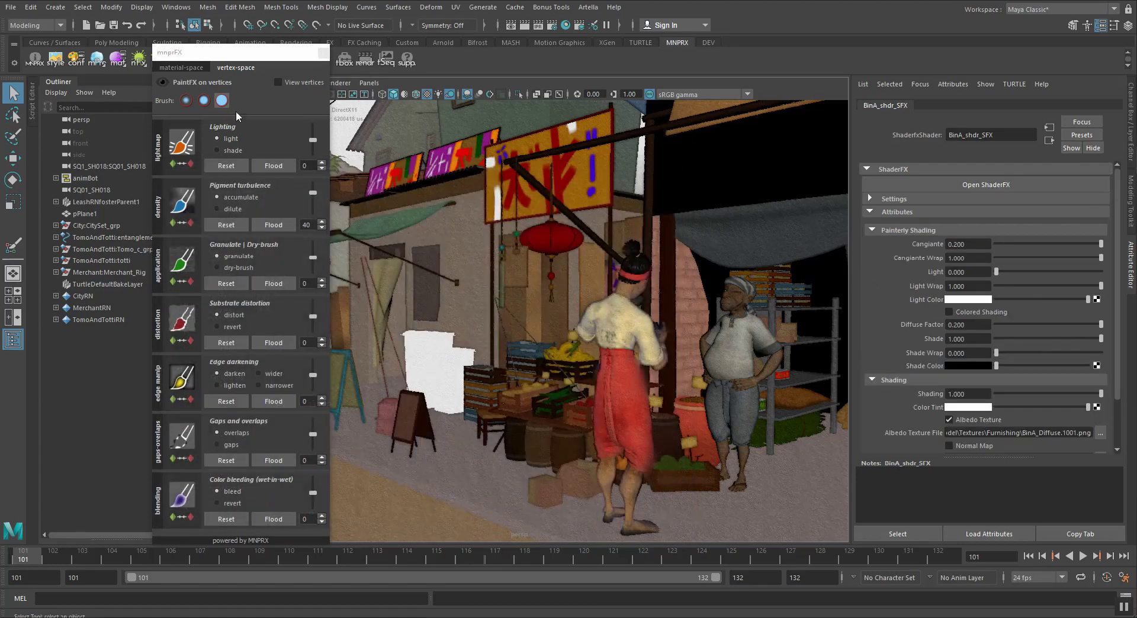
Step: Reposition the mnprFX window clear of the MNPRX shelf and update all ShaderFX materials in the scene
left_click_drag(237, 58, 114, 66)
left_click_drag(330, 191, 387, 334, "alt")
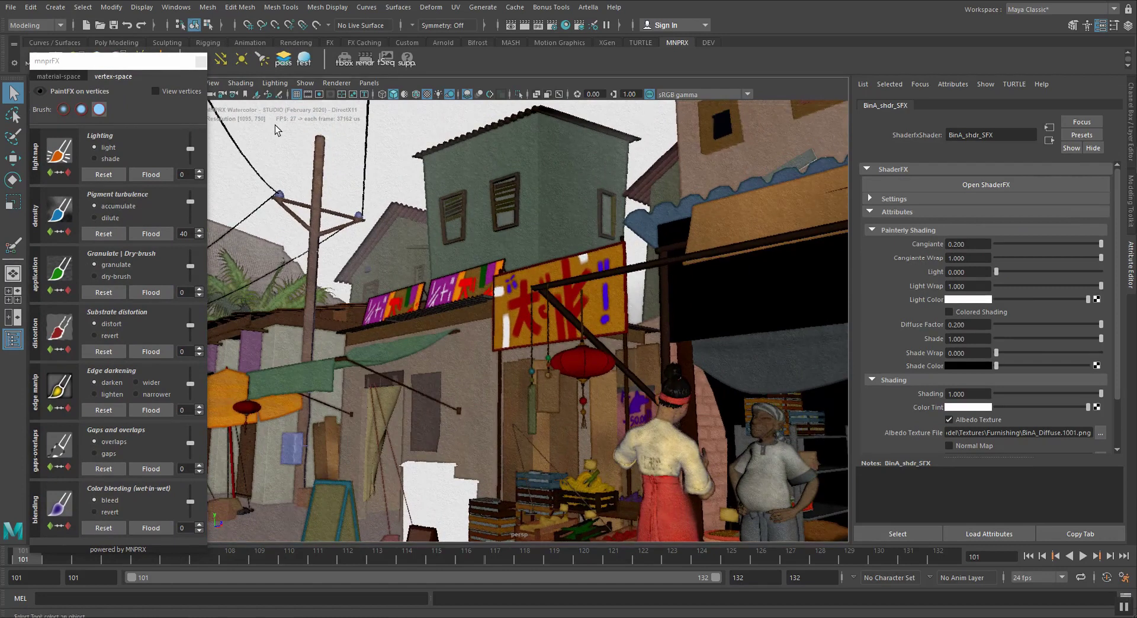
left_click_drag(538, 267, 364, 271, "alt")
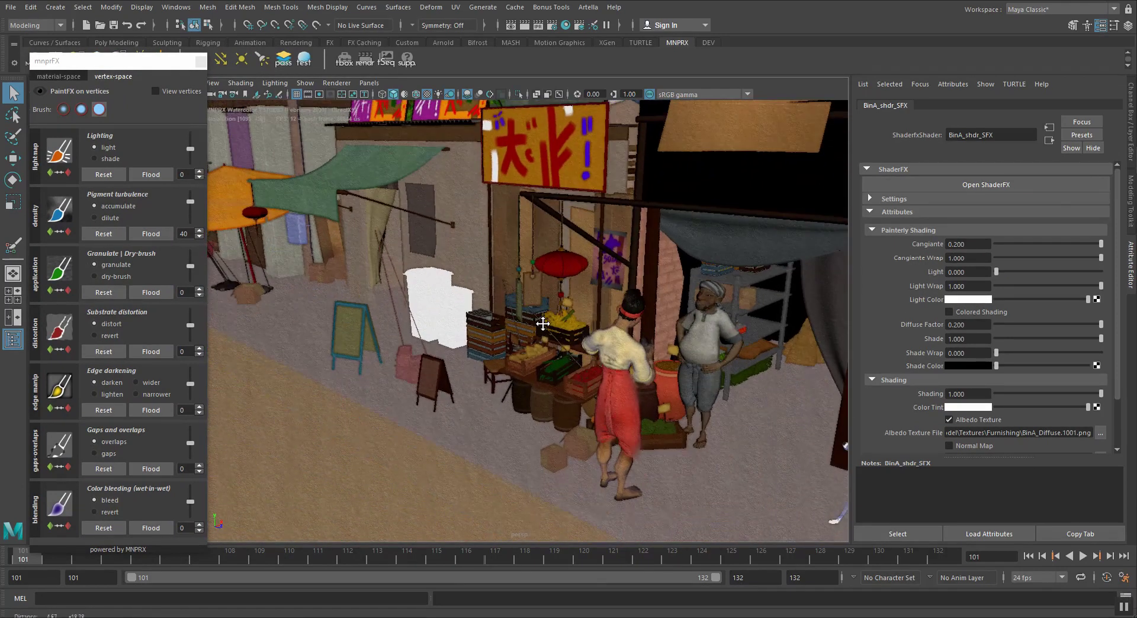
left_click_drag(98, 62, 116, 100)
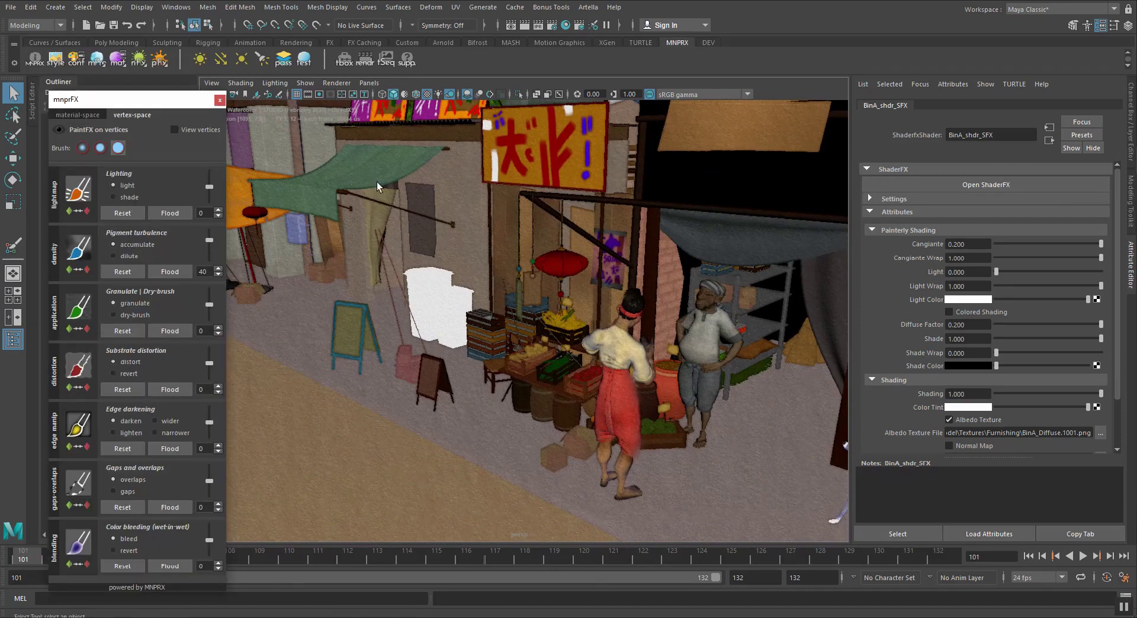
right_click(110, 60)
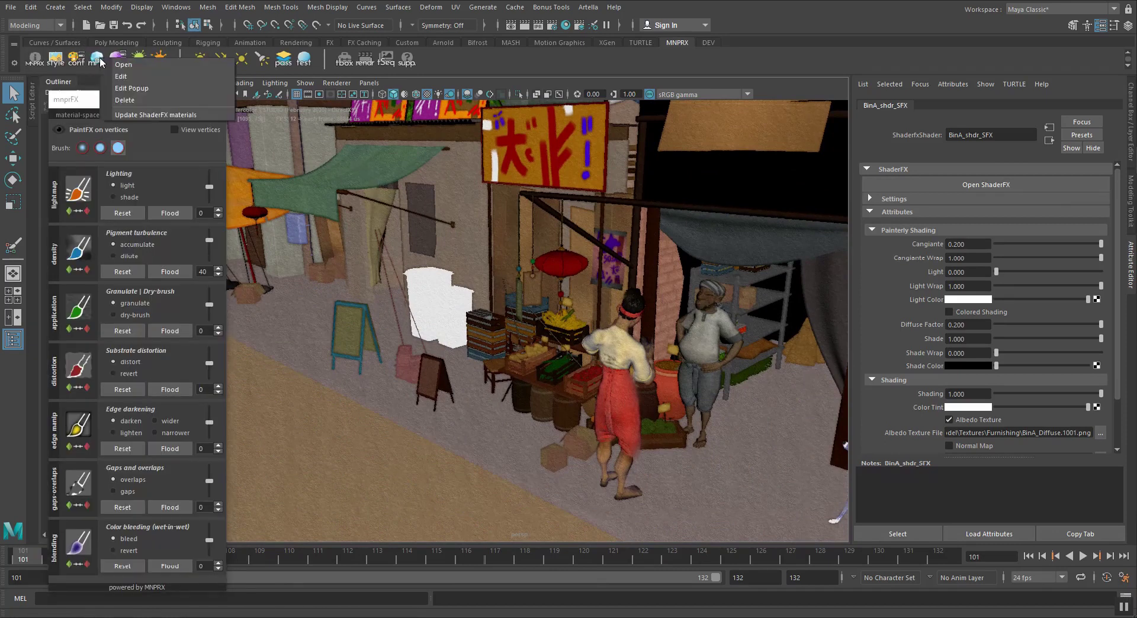
left_click(155, 116)
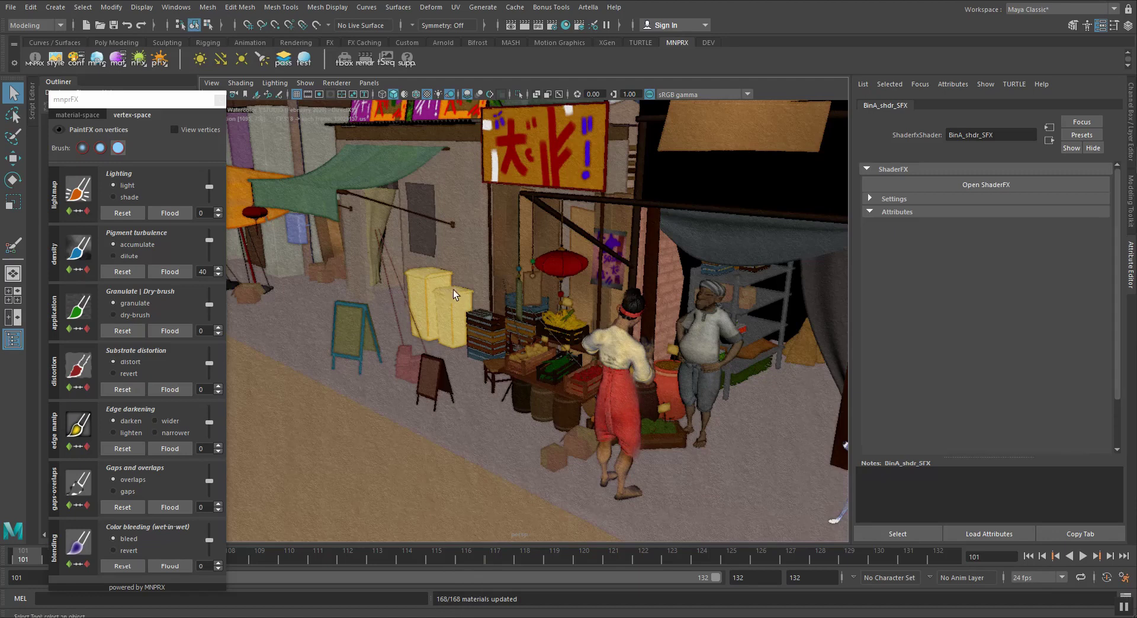
Step: Open the sidewalk material's ShaderFX graph, inspect its GraphVersion node, and close the graph
left_click_drag(431, 306, 494, 373, "alt")
left_click(466, 443)
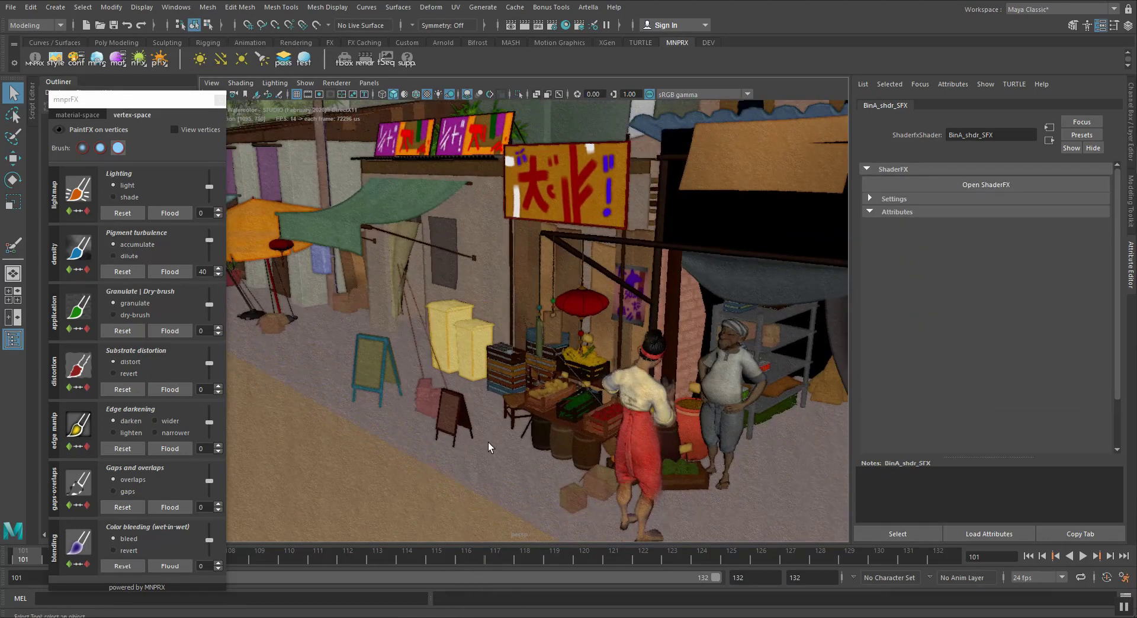
left_click(969, 184)
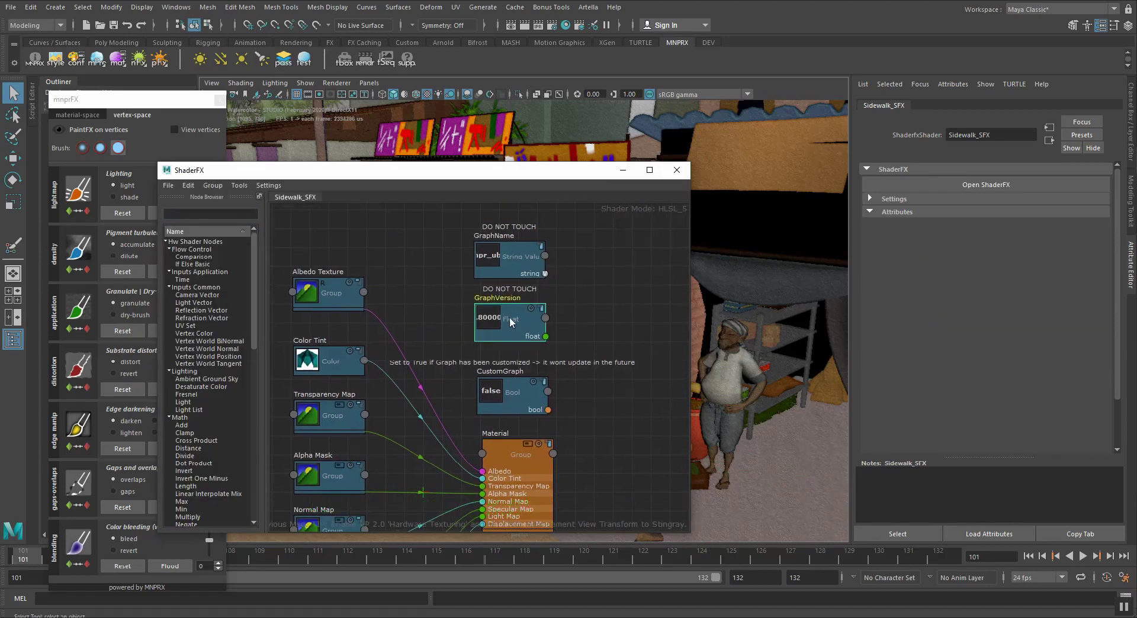
left_click(493, 327)
left_click(676, 175)
Step: Select the wooden produce box on the stall and show its material attributes
left_click_drag(530, 274, 571, 318, "alt")
middle_click_drag(571, 319, 505, 315, "alt")
left_click_drag(505, 318, 430, 344, "alt")
left_click(511, 373)
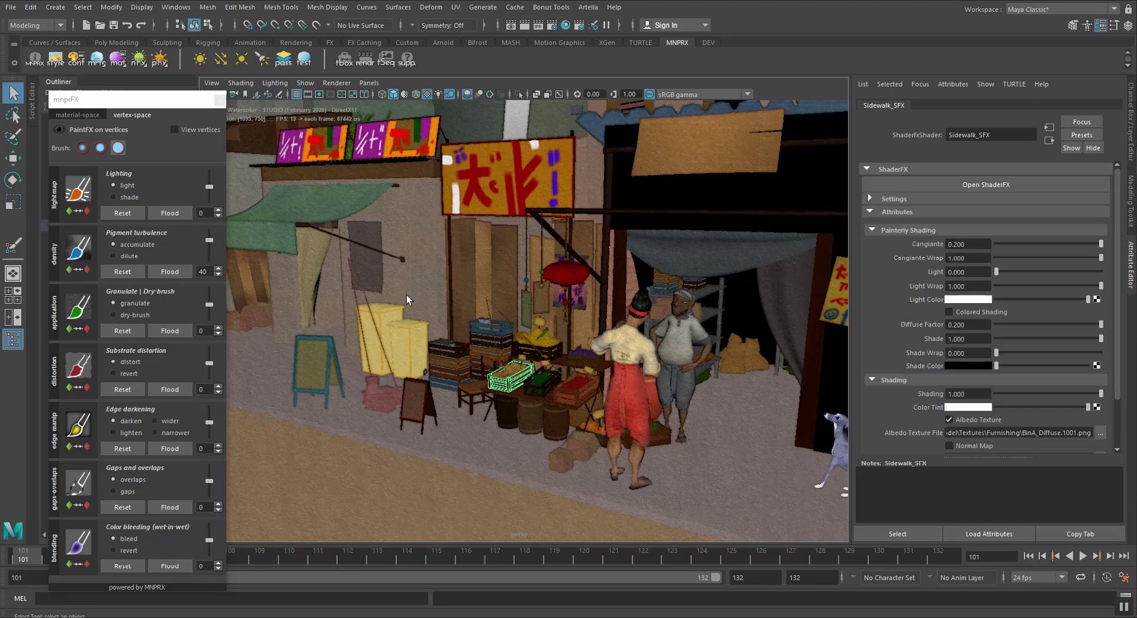
left_click(119, 60)
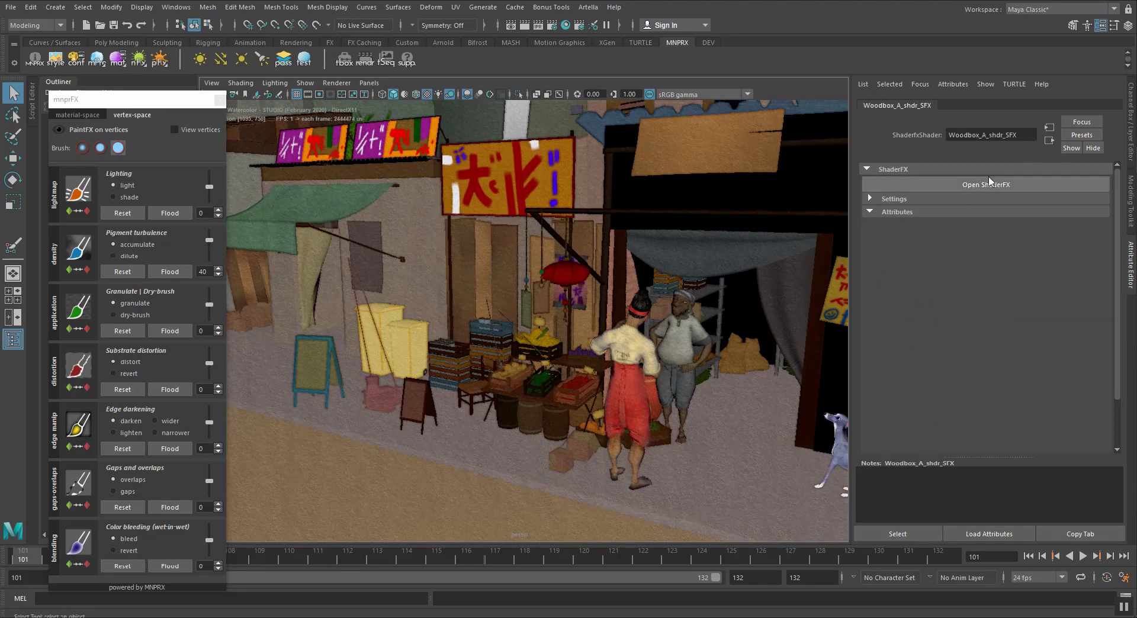
Step: Select the merchant's shirt and show its material attributes
mouse_move(647, 376)
left_mouse_down("alt")
mouse_move(591, 349)
mouse_move(533, 369)
mouse_move(500, 362)
mouse_move(557, 331)
left_mouse_up("alt")
left_click(557, 331)
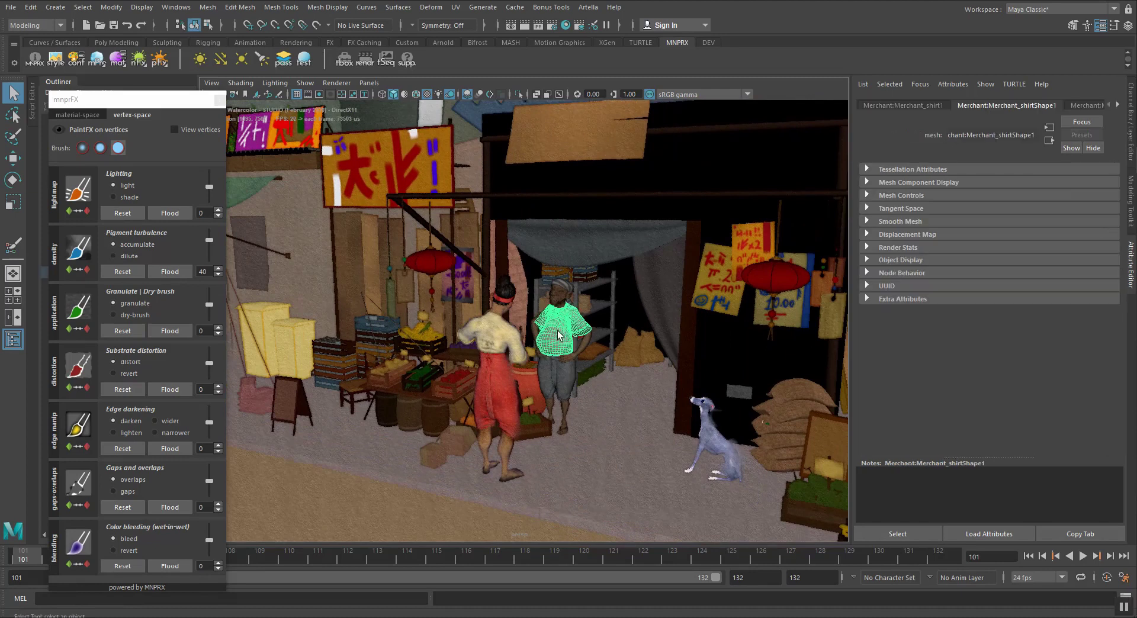
left_click(118, 58)
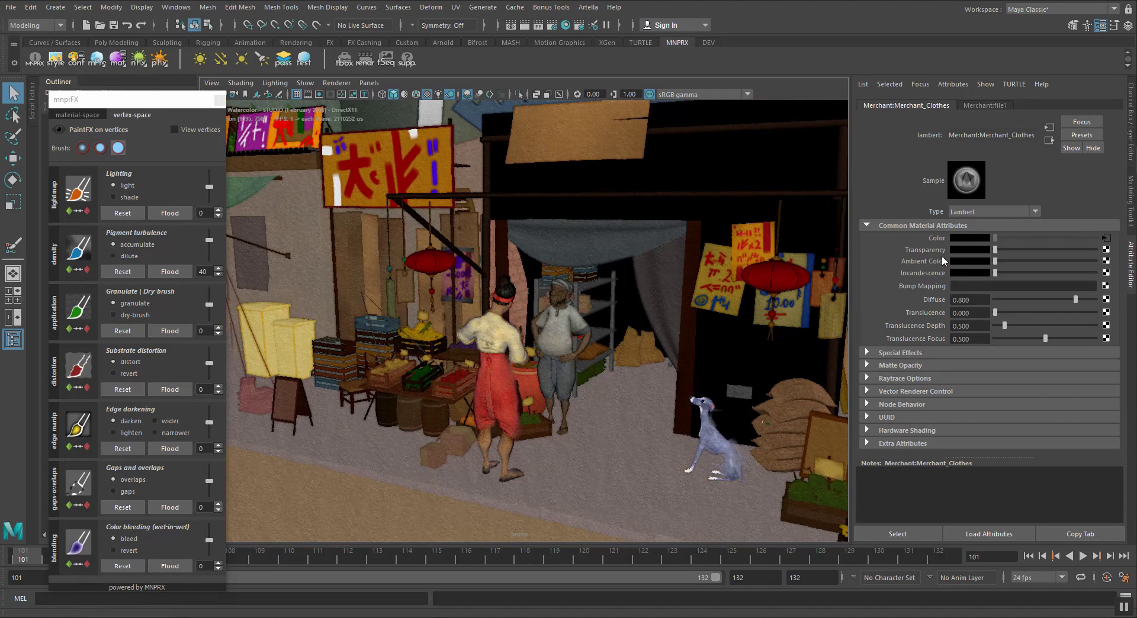
Step: Reveal the street scene's outliner by moving the mnprFX window aside, and close that window
left_click_drag(617, 334, 508, 333, "alt")
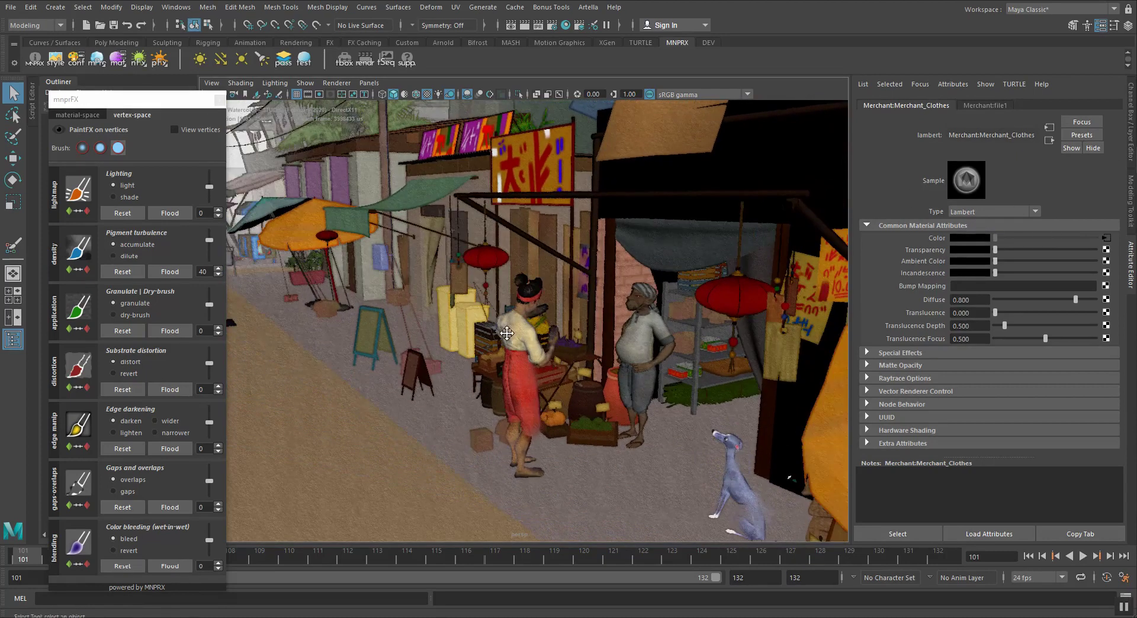
middle_click_drag(532, 333, 606, 376, "alt")
left_click_drag(595, 364, 580, 360, "alt")
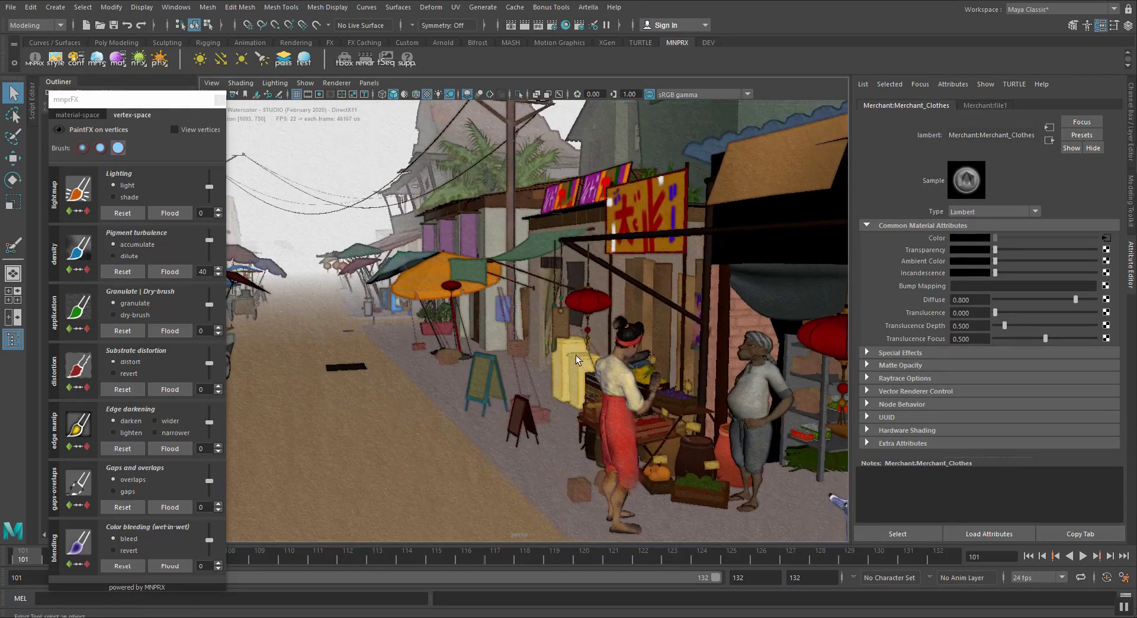
left_click_drag(140, 105, 329, 108)
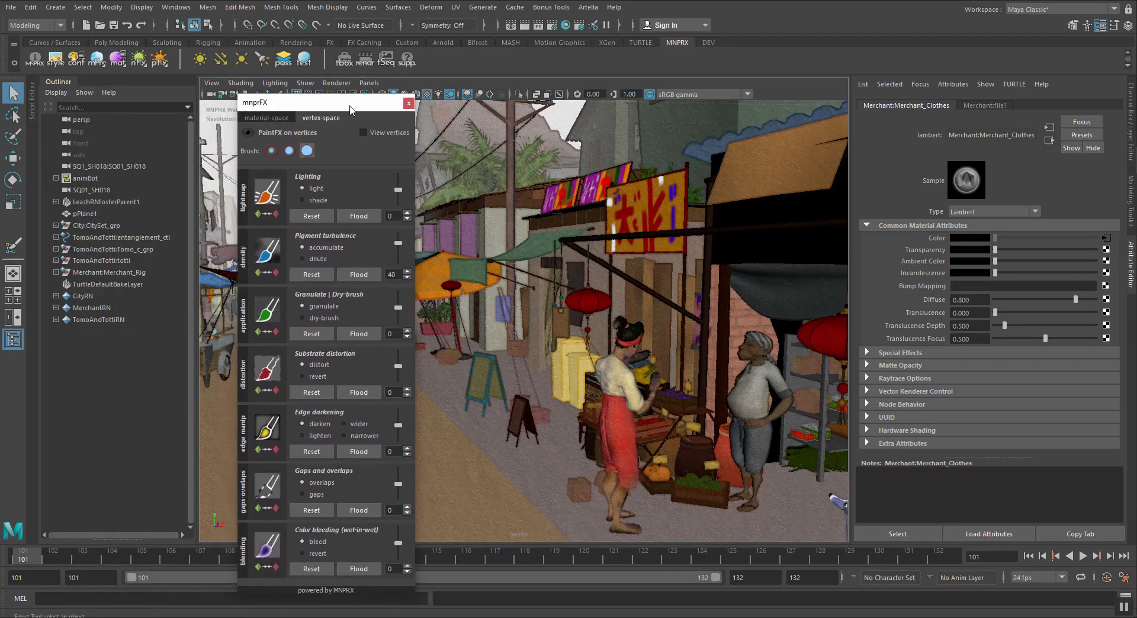
left_click(408, 104)
Step: Export the scene's MNPRX stylization with style, materials, PaintFX and proxies as 03 in the 01-0025 folder, and close the MNPRX Toolbox
left_click_drag(605, 347, 538, 316, "alt")
left_click(345, 59)
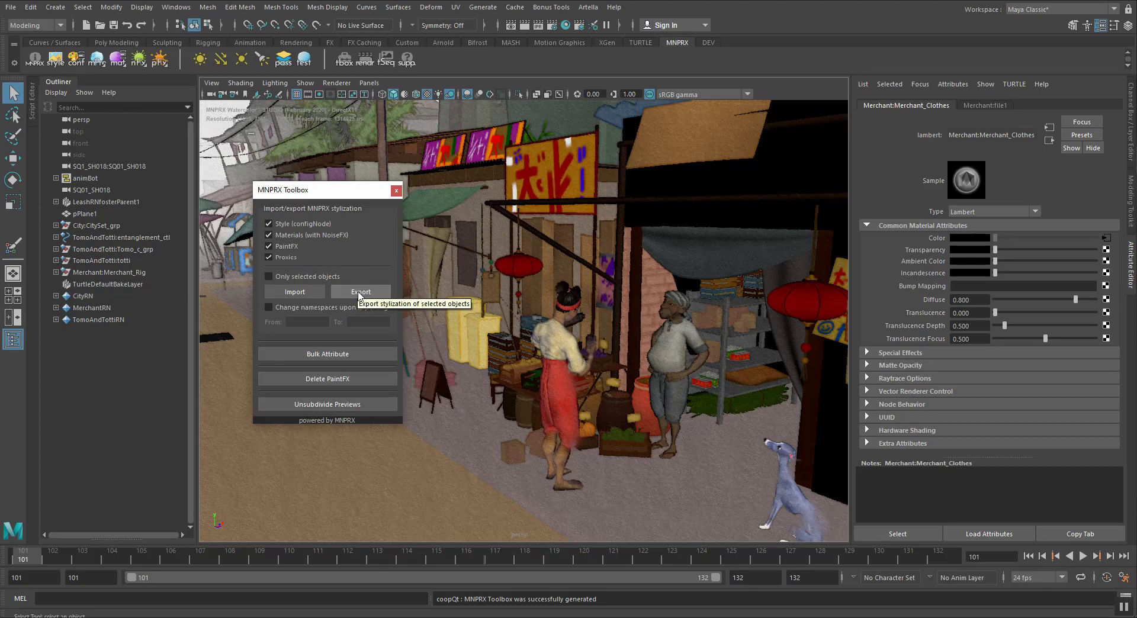
left_click(359, 293)
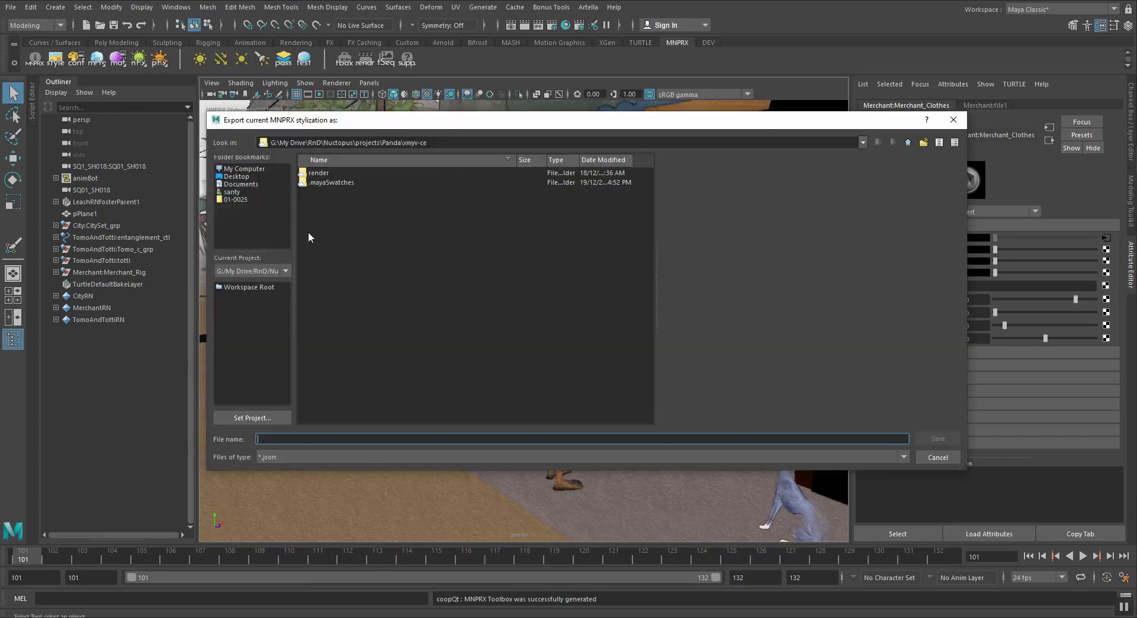
left_click(240, 199)
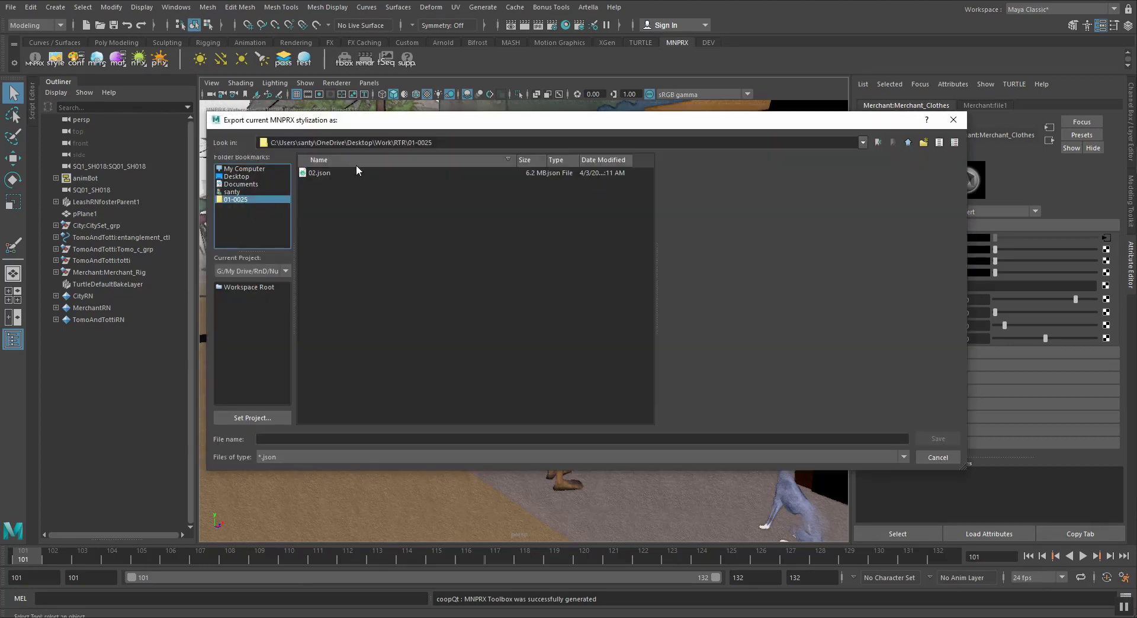
left_click(326, 439)
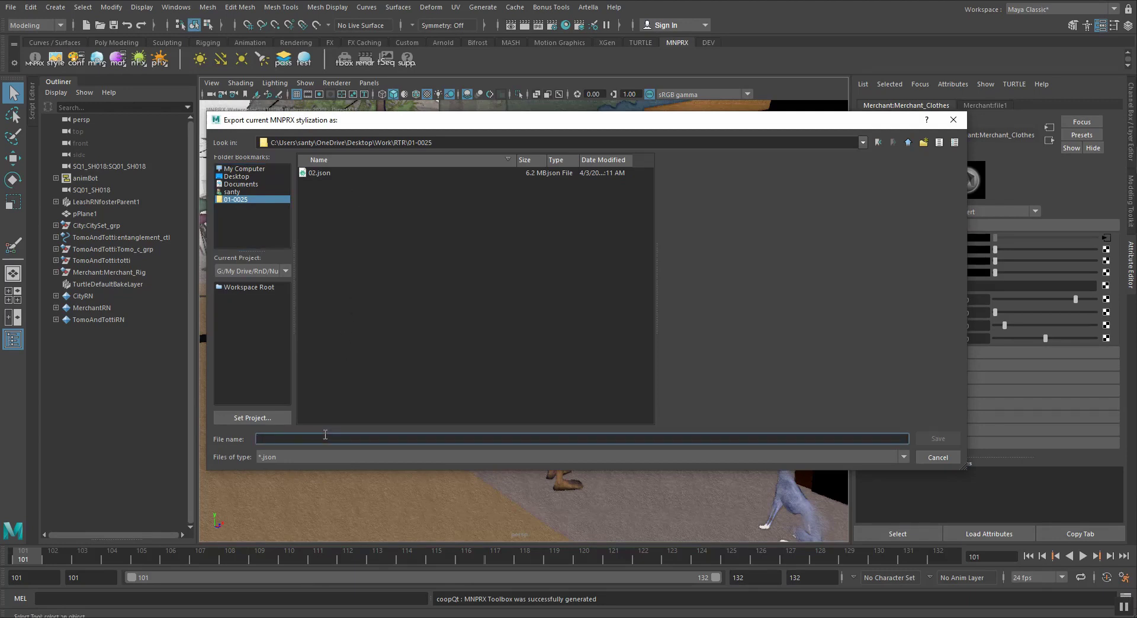
type("03")
left_click(933, 435)
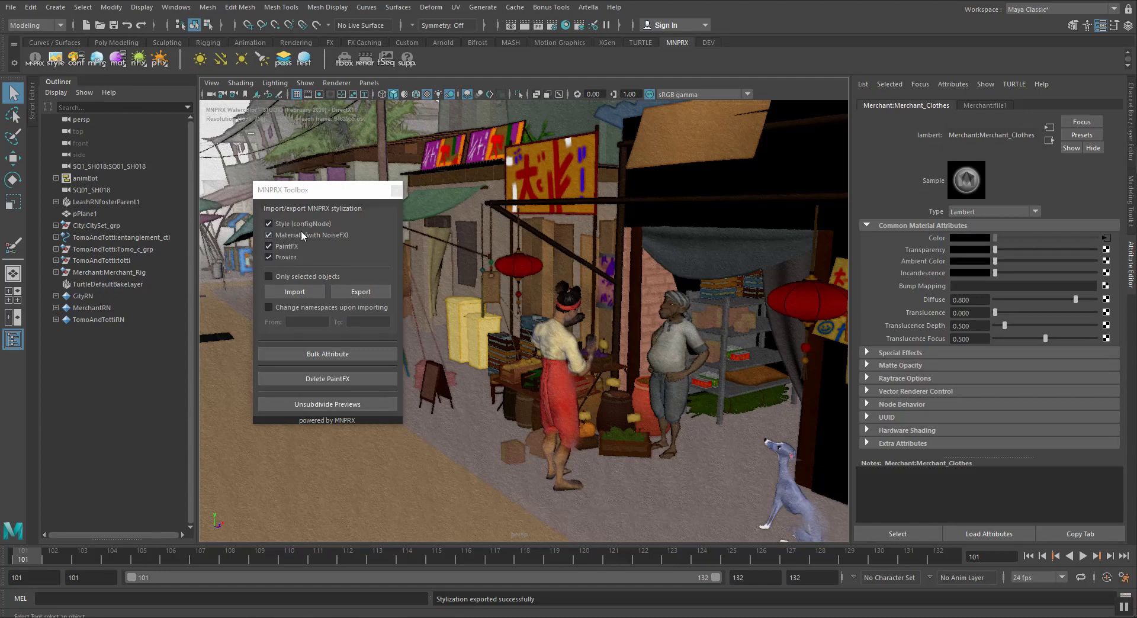
left_click_drag(311, 190, 385, 208)
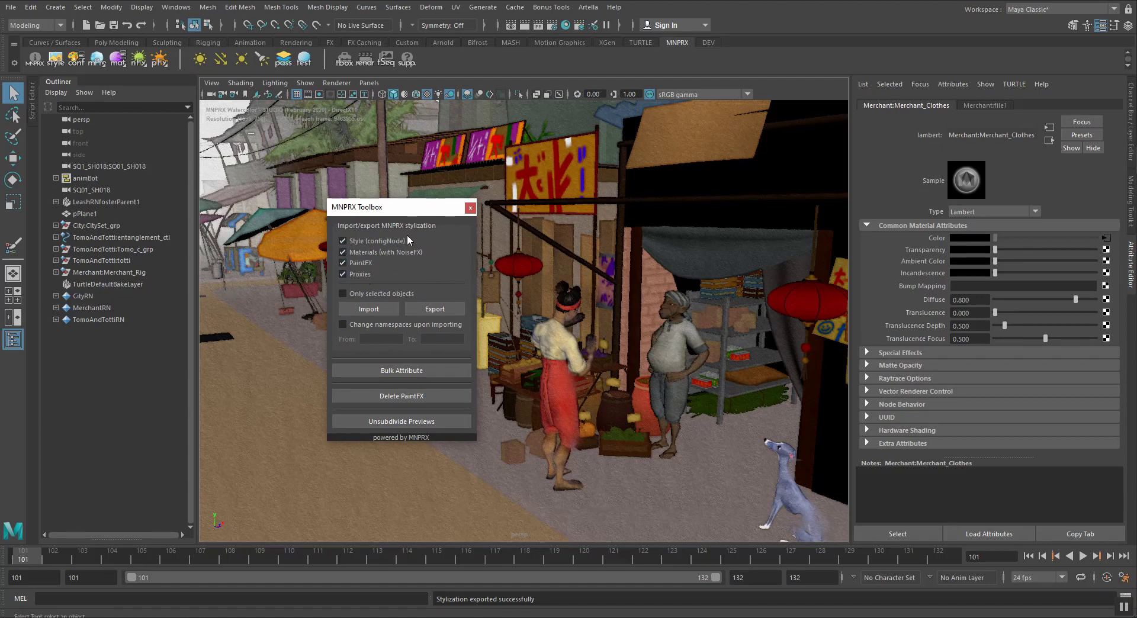
left_click_drag(445, 210, 416, 216)
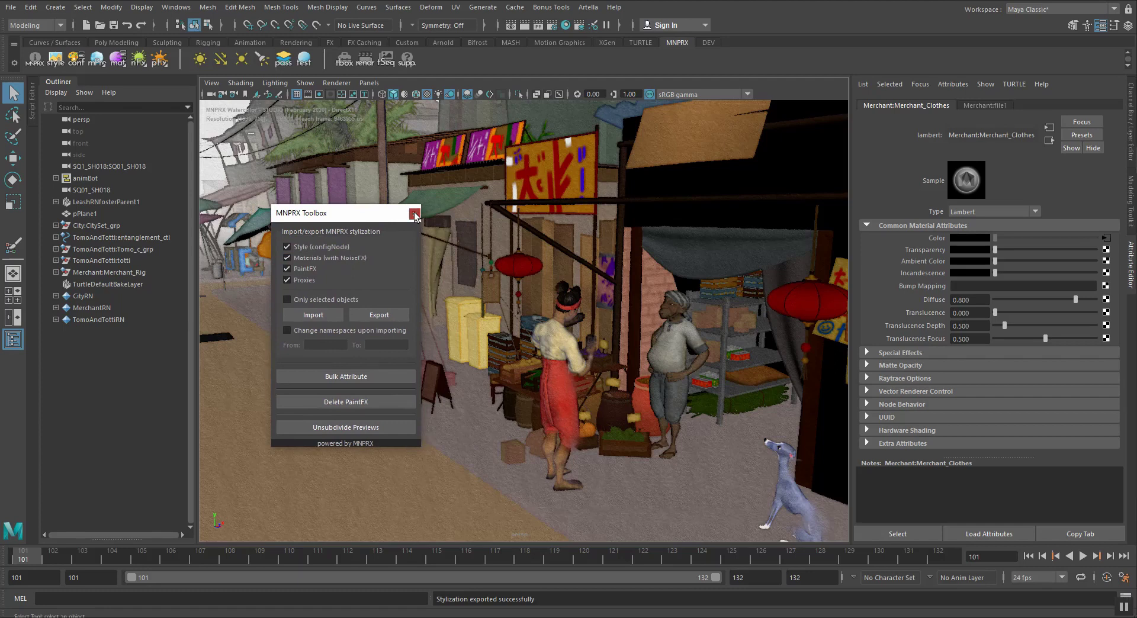
left_click(416, 216)
mouse_move(421, 306)
left_mouse_down("alt")
mouse_move(435, 295)
mouse_move(421, 294)
mouse_move(430, 301)
left_mouse_up("alt")
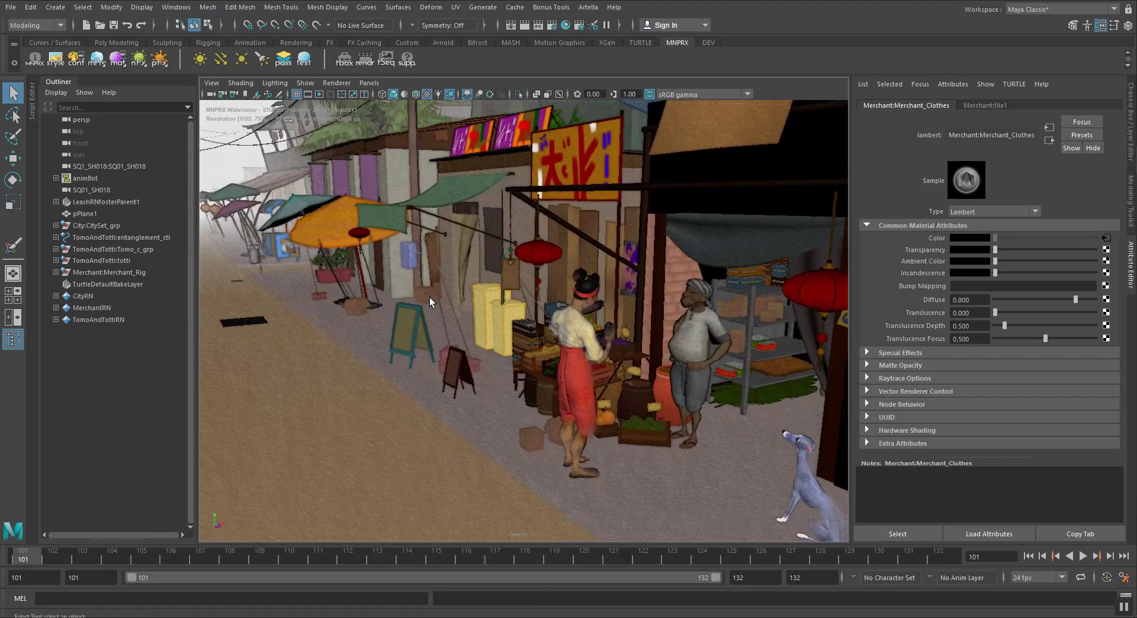
Step: Select the City:CitySet_grp group, check the MNPRX Toolbox's import/export options, and deselect the group
left_click(115, 227)
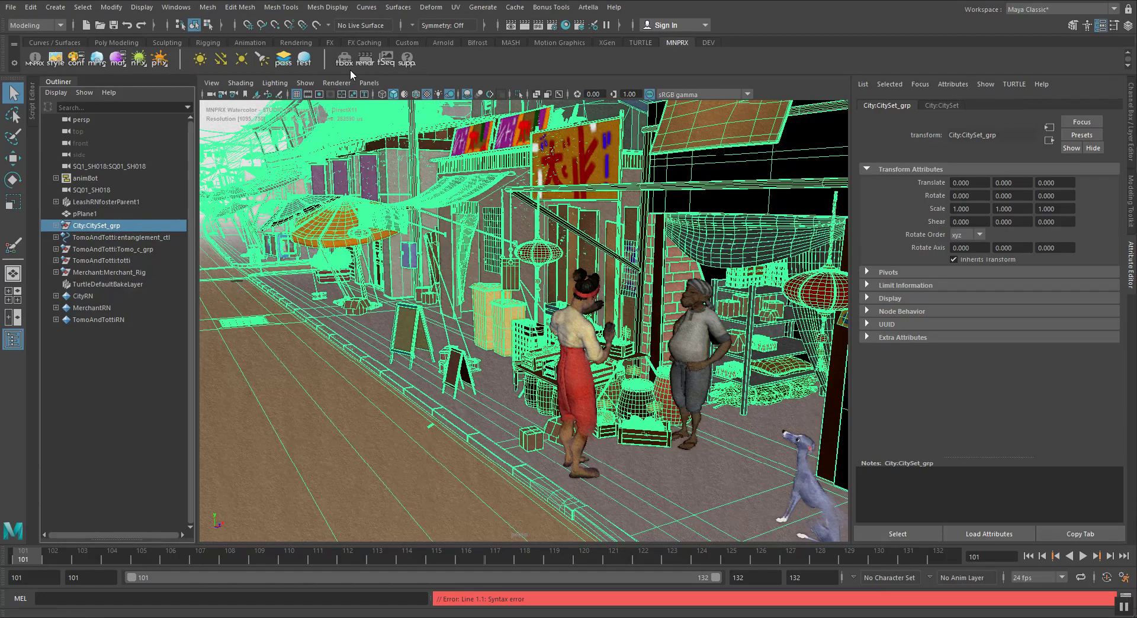
left_click(346, 62)
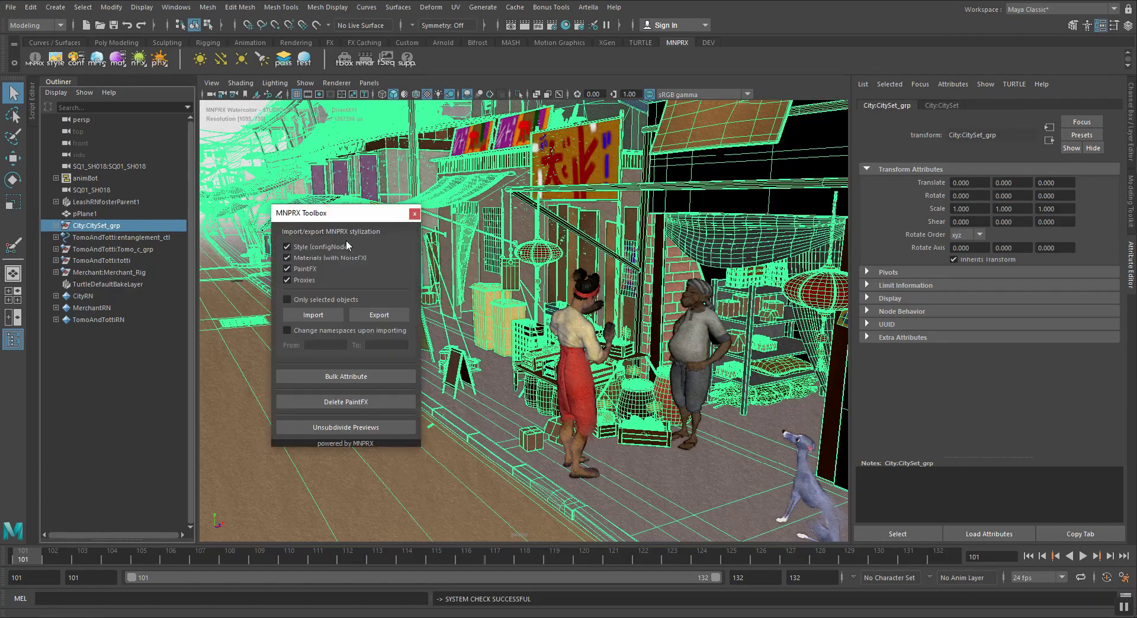
left_click(415, 214)
left_click_drag(348, 304, 346, 301, "alt")
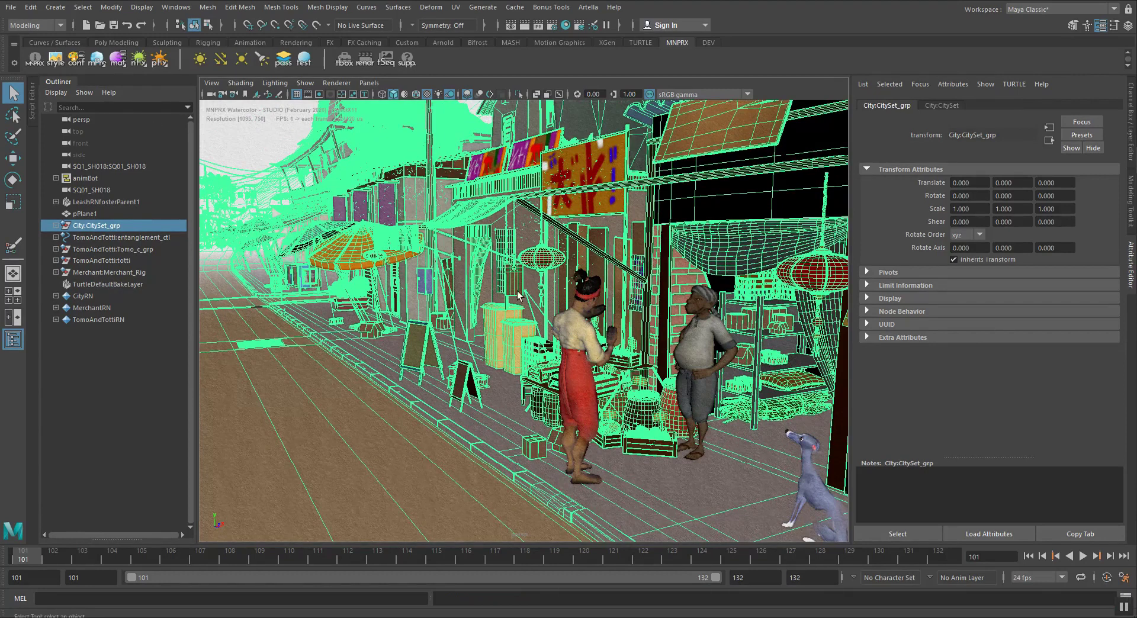
left_click(298, 206)
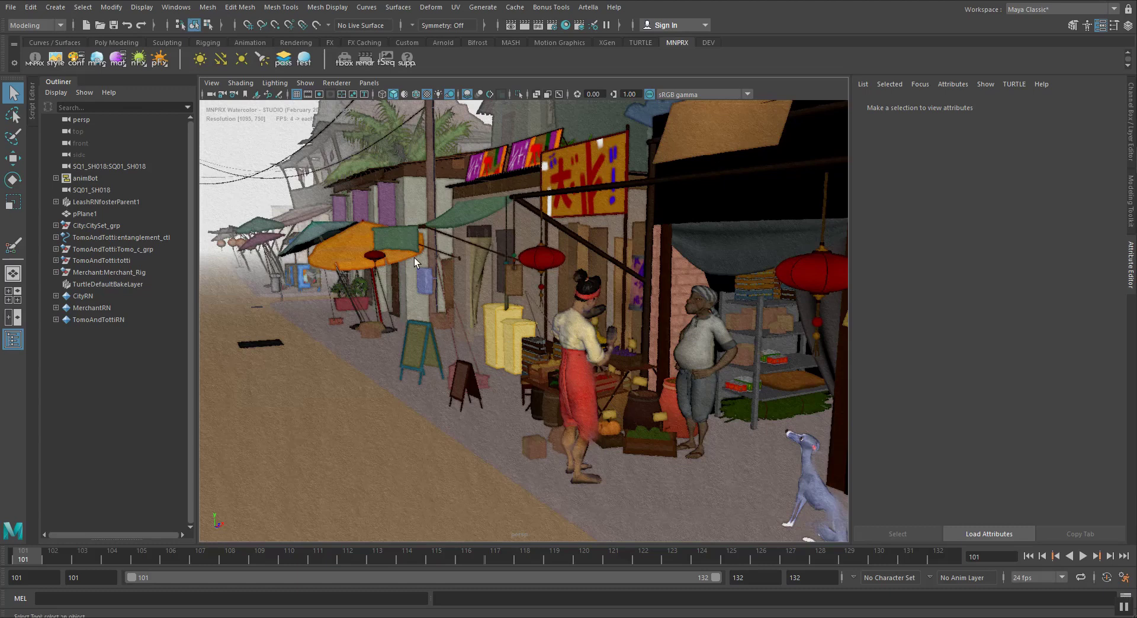
left_click_drag(465, 375, 471, 378, "alt")
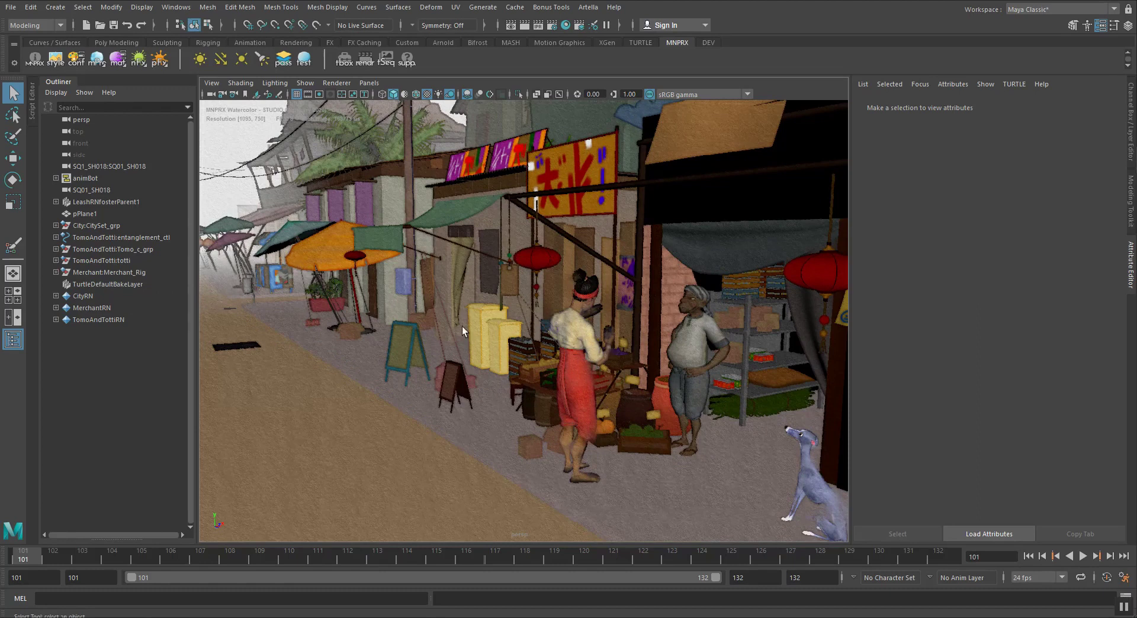
Step: Select the red garment of the character facing the merchant and show its ShaderFX material settings
left_click(577, 379)
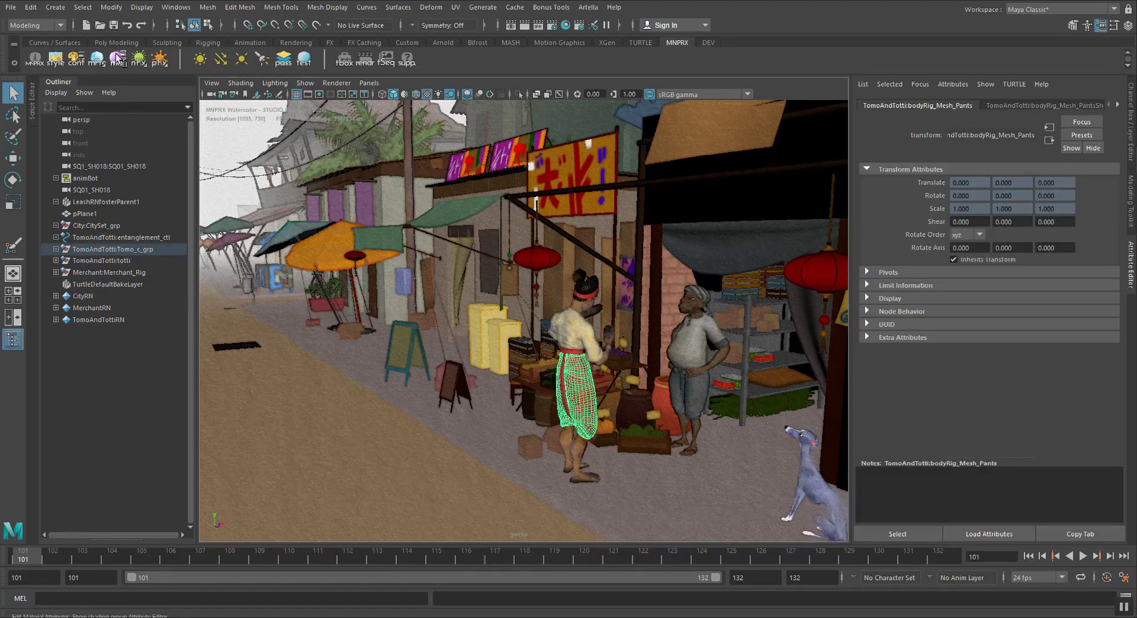
left_click(119, 60)
left_click(898, 201)
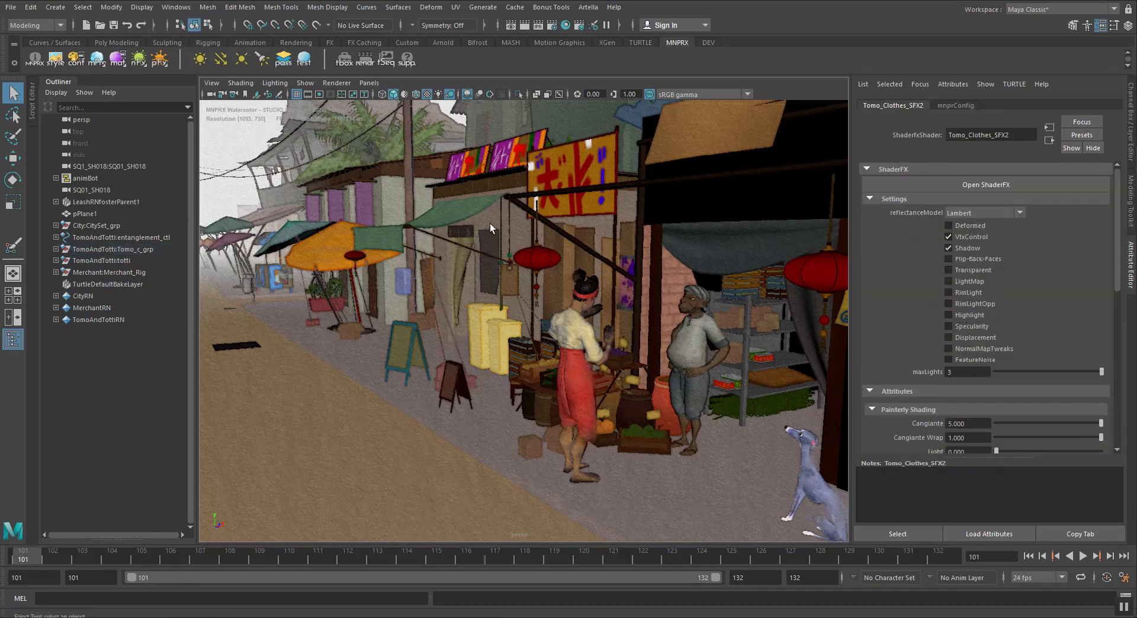
Step: Select the distant electricity pole and look over the street around the stalls
left_click(268, 228)
mouse_move(336, 236)
left_mouse_down("alt")
mouse_move(323, 235)
mouse_move(342, 237)
left_mouse_up("alt")
left_click_drag(407, 262, 369, 254, "alt")
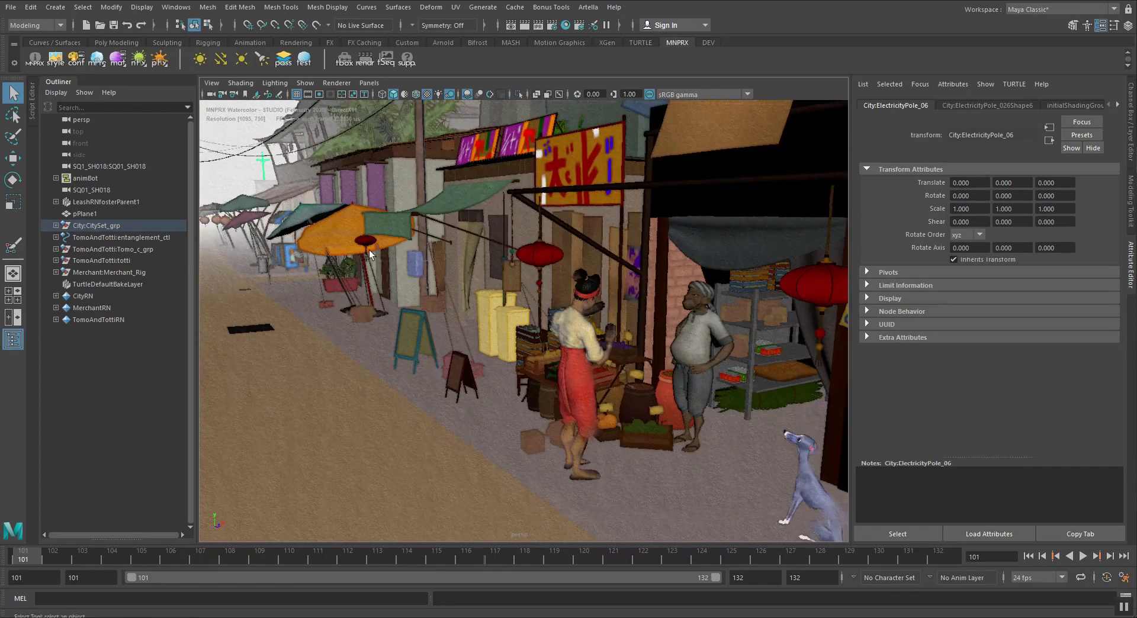
mouse_move(492, 354)
left_mouse_down("alt")
mouse_move(523, 350)
mouse_move(483, 350)
left_mouse_up("alt")
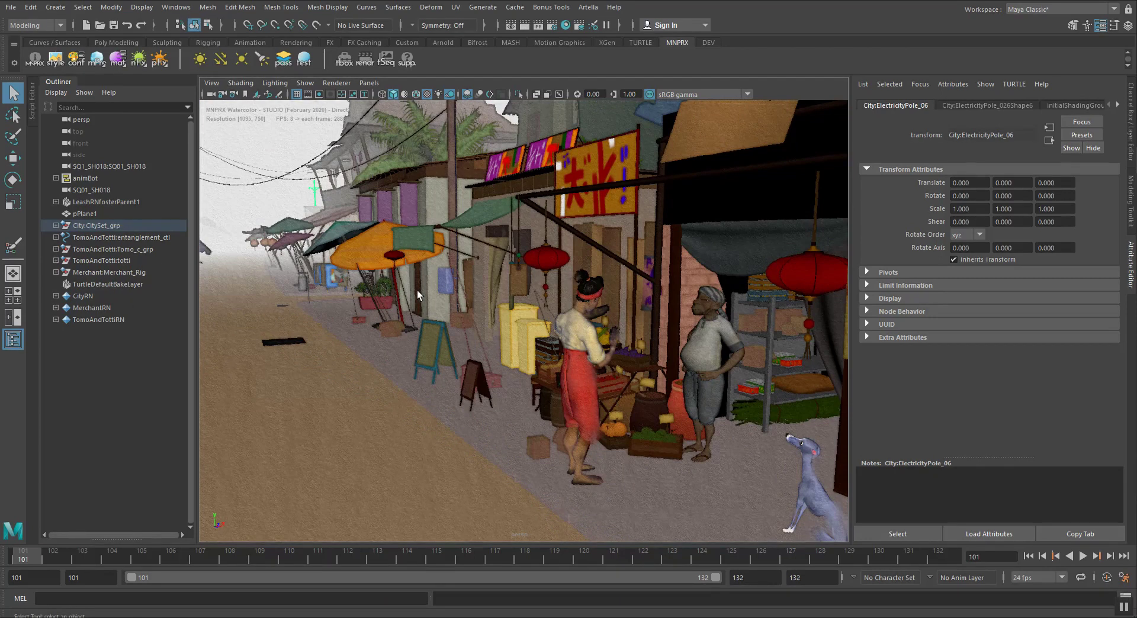
left_click_drag(417, 292, 423, 283, "alt")
Step: Review the stylization import/export options in the MNPRX Toolbox, close it, and inspect the market stall and characters
left_click(346, 62)
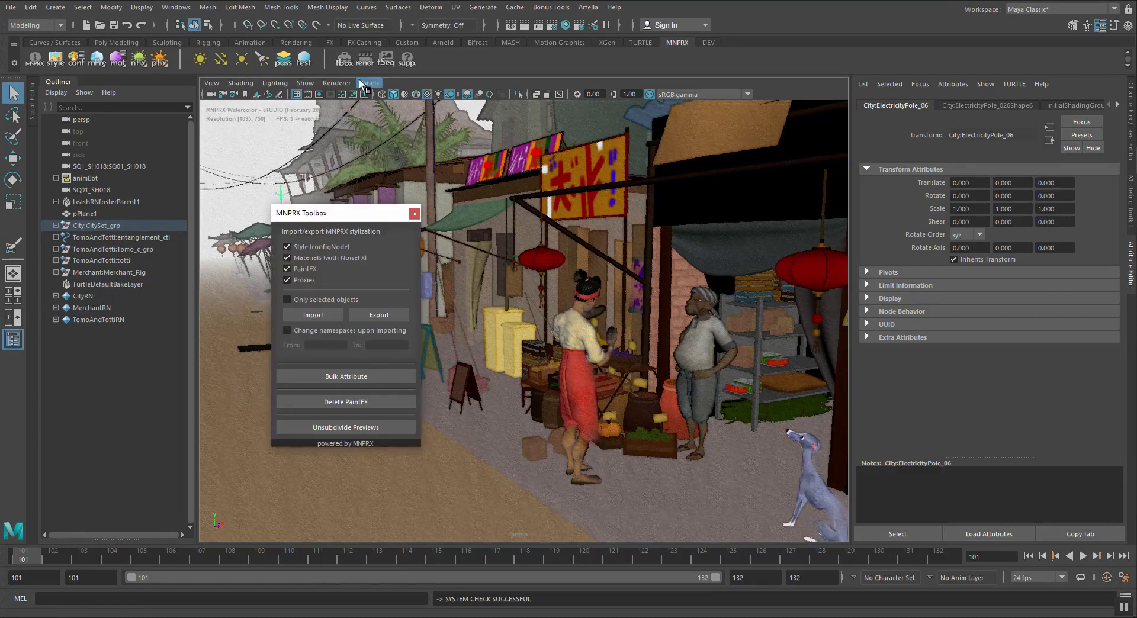
left_click_drag(341, 216, 386, 194)
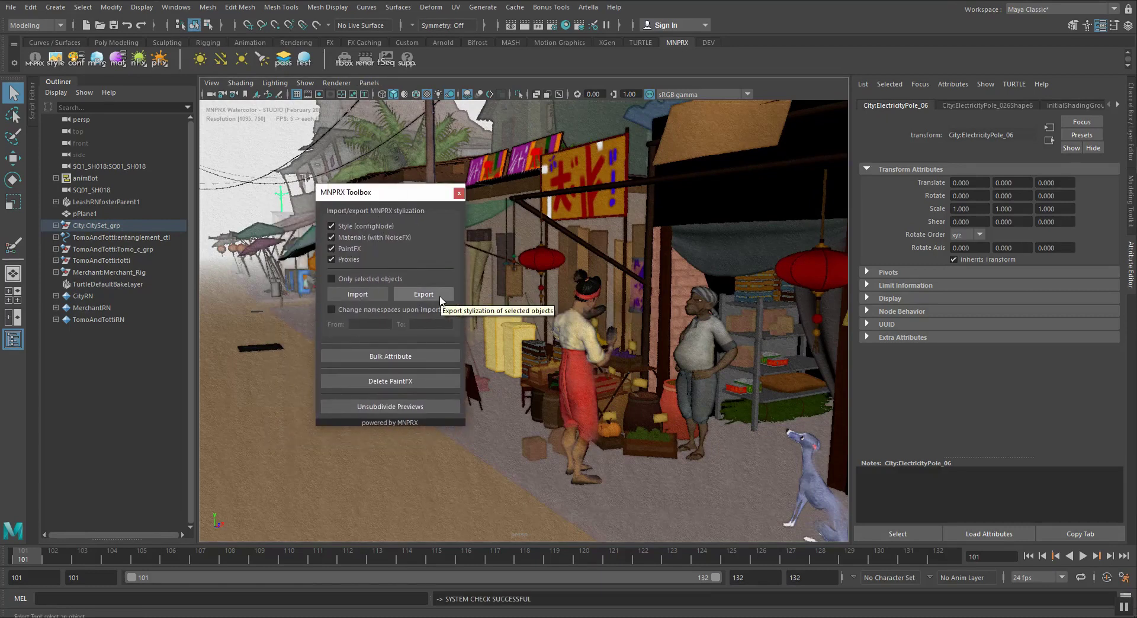
left_click(459, 193)
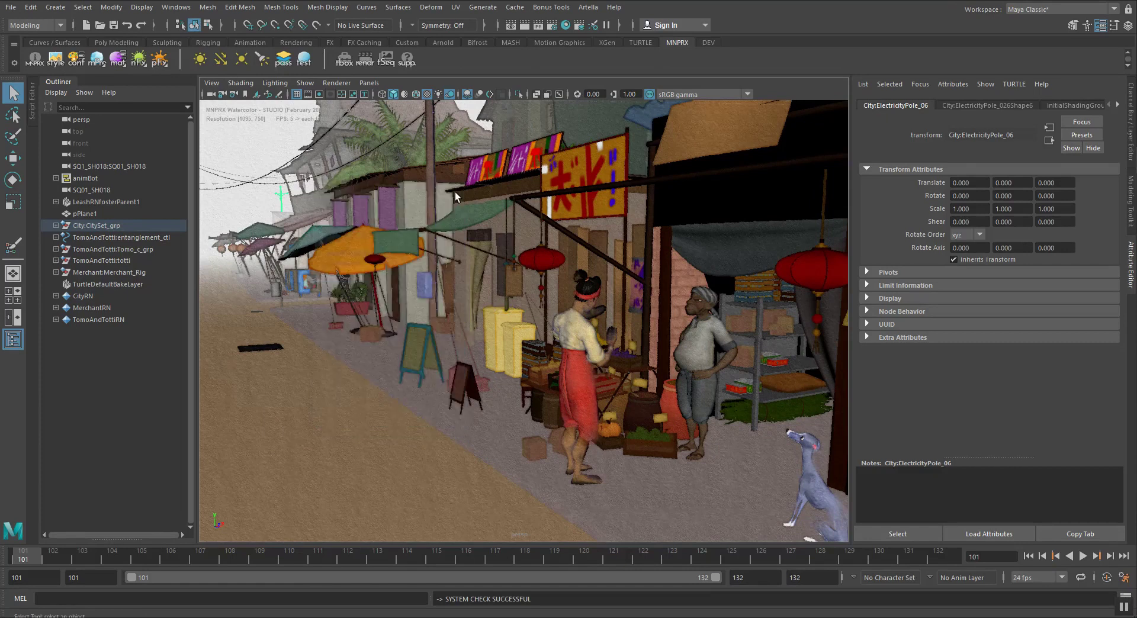
left_click_drag(380, 282, 407, 281, "alt")
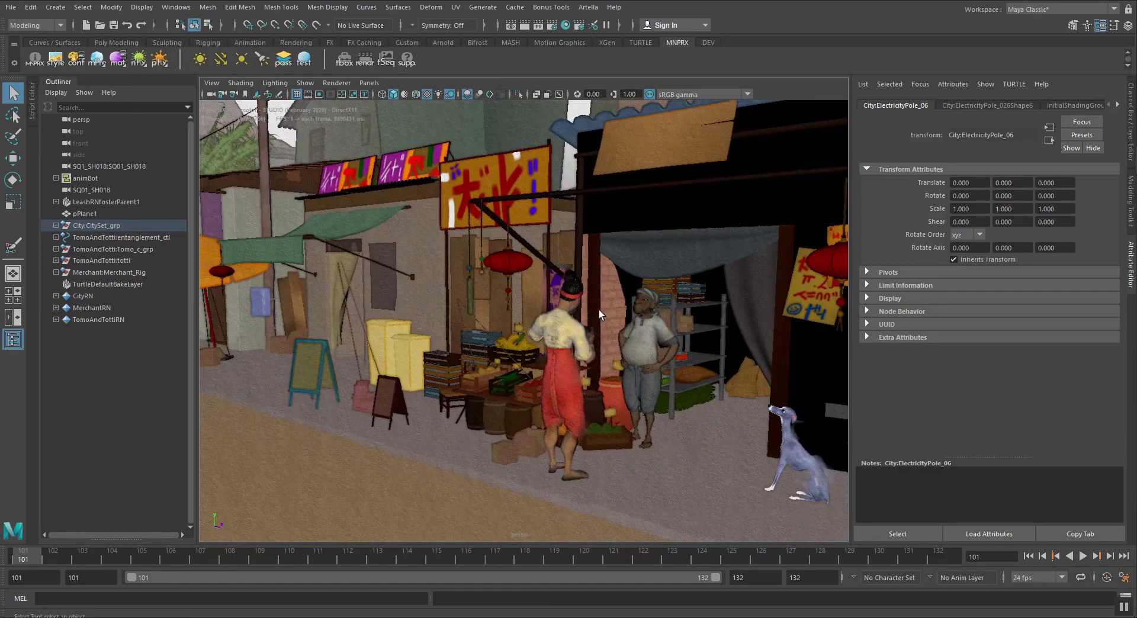
left_click_drag(288, 339, 314, 325, "alt")
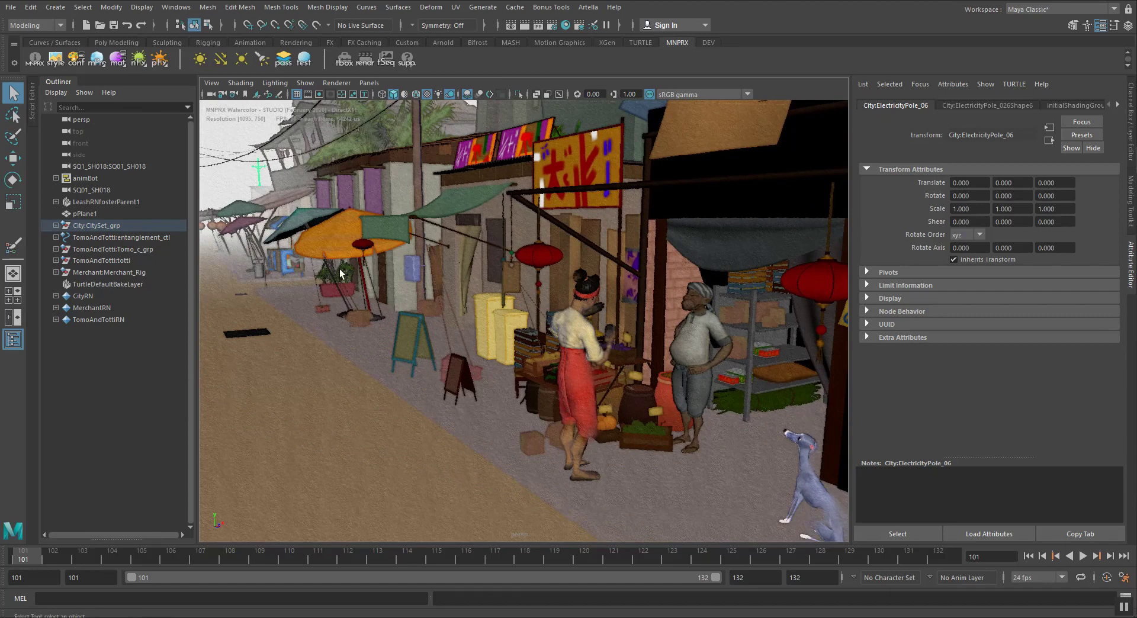
Step: Switch to the Photos app to view the color-key.jpg reference, and return to the Maya scene
key("alt+Tab")
key("Tab")
key("Tab")
key("Tab")
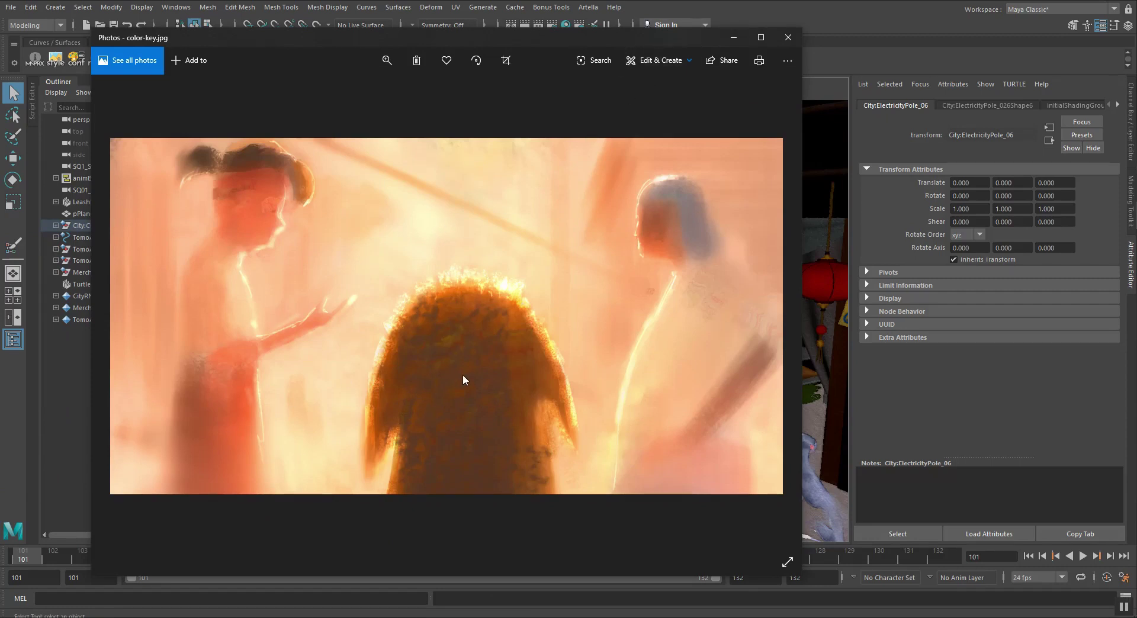
left_click(732, 39)
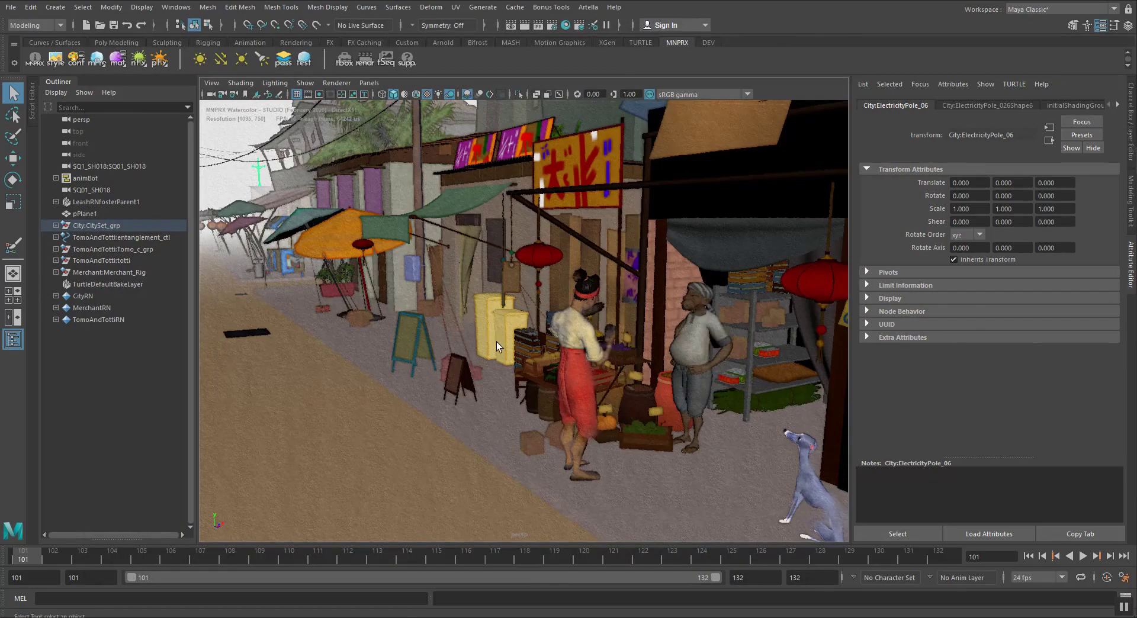
Step: Select the rear yellow bin beside the market stall
left_click(480, 336)
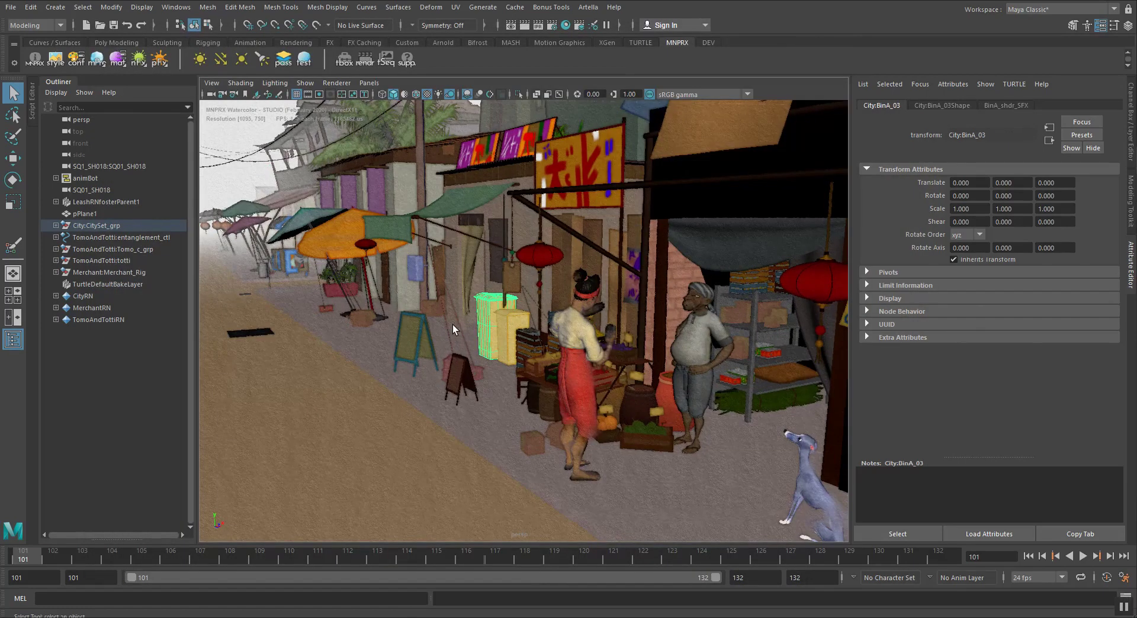